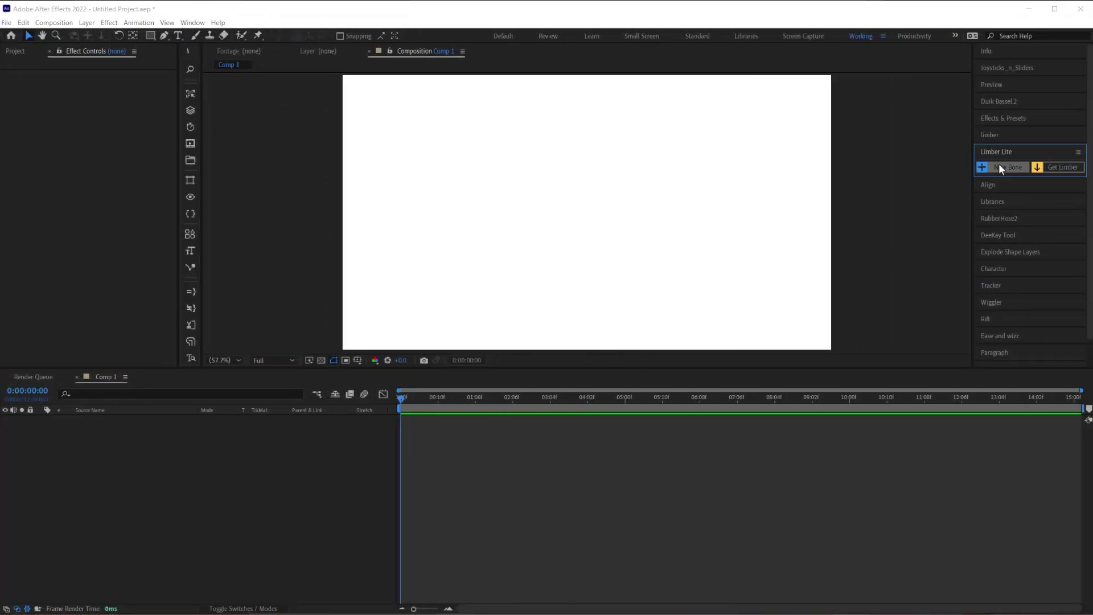
# Create a new Limber limb named Left and test-bend it by dragging its top and bottom controllers.
pyautogui.click(999, 165)
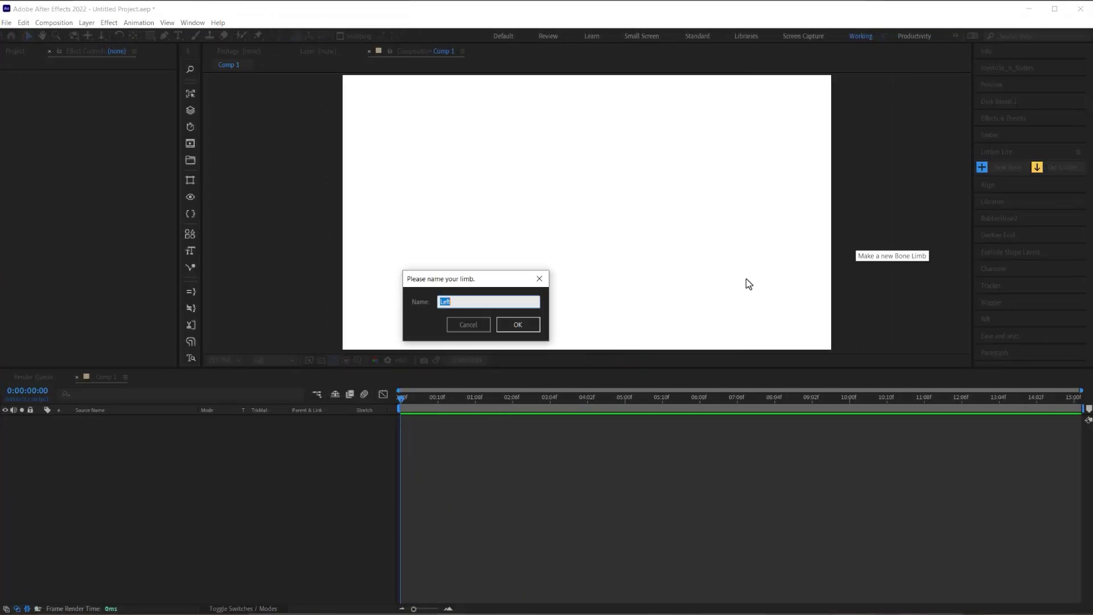
pyautogui.click(517, 325)
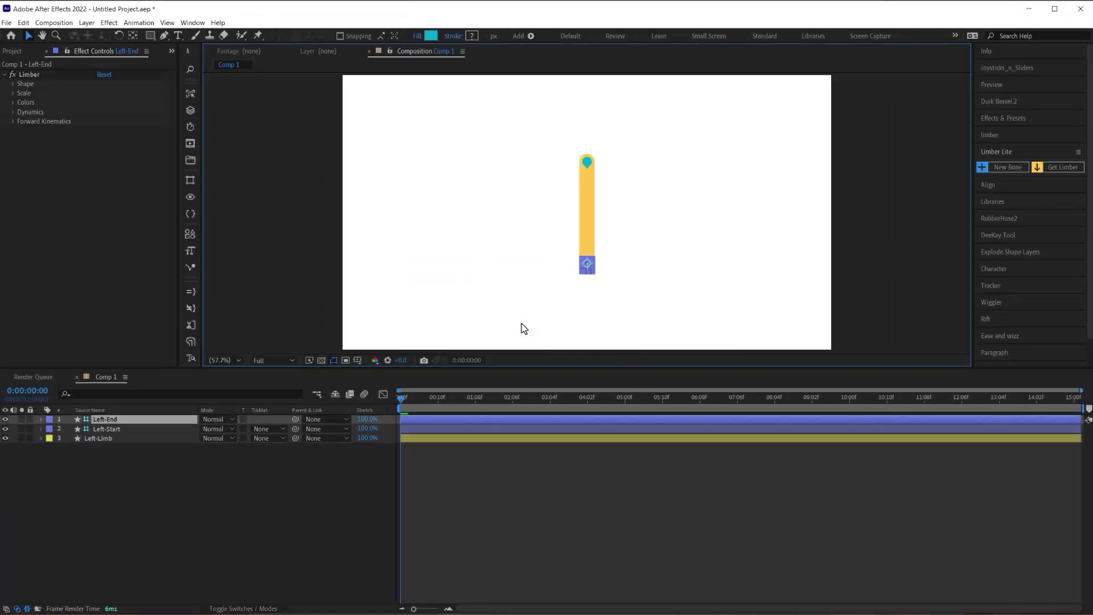
pyautogui.click(579, 168)
pyautogui.moveTo(587, 164); pyautogui.dragTo(578, 179)
pyautogui.moveTo(587, 259); pyautogui.dragTo(585, 274)
# Undo the bends to restore the straight limb, then select all three Left limb layers.
pyautogui.hotkey('ctrl', 'z')
pyautogui.hotkey('ctrl', 'z')
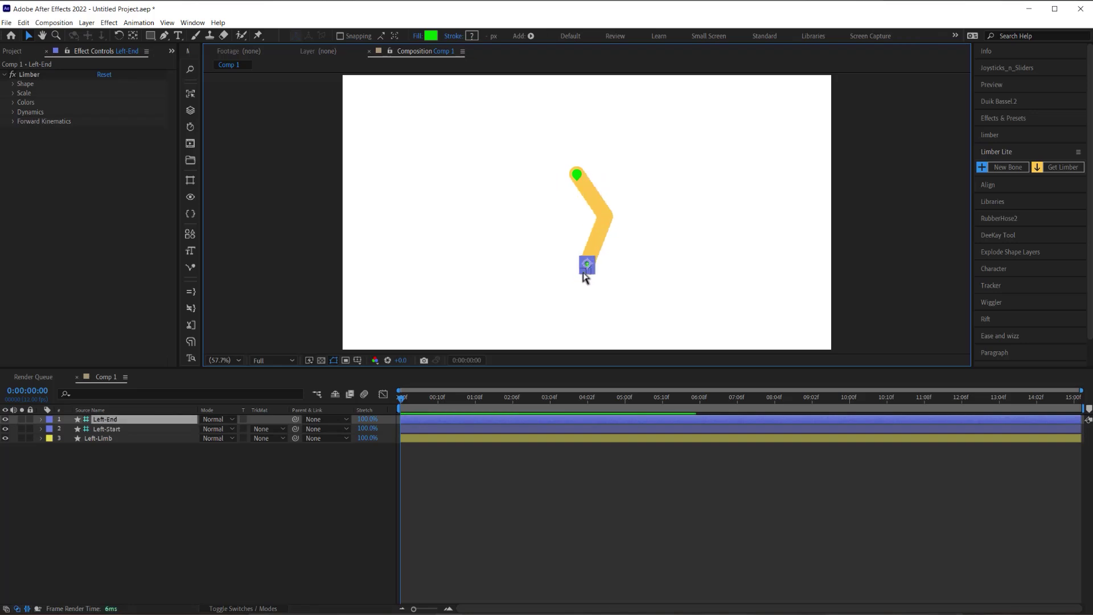
pyautogui.hotkey('ctrl', 'z')
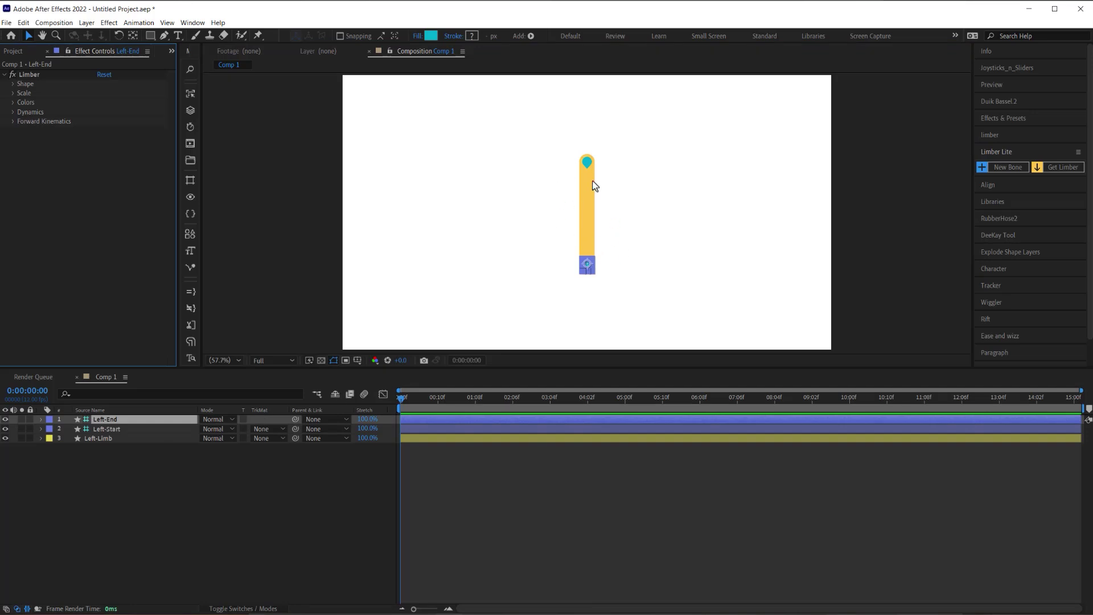
pyautogui.click(567, 276)
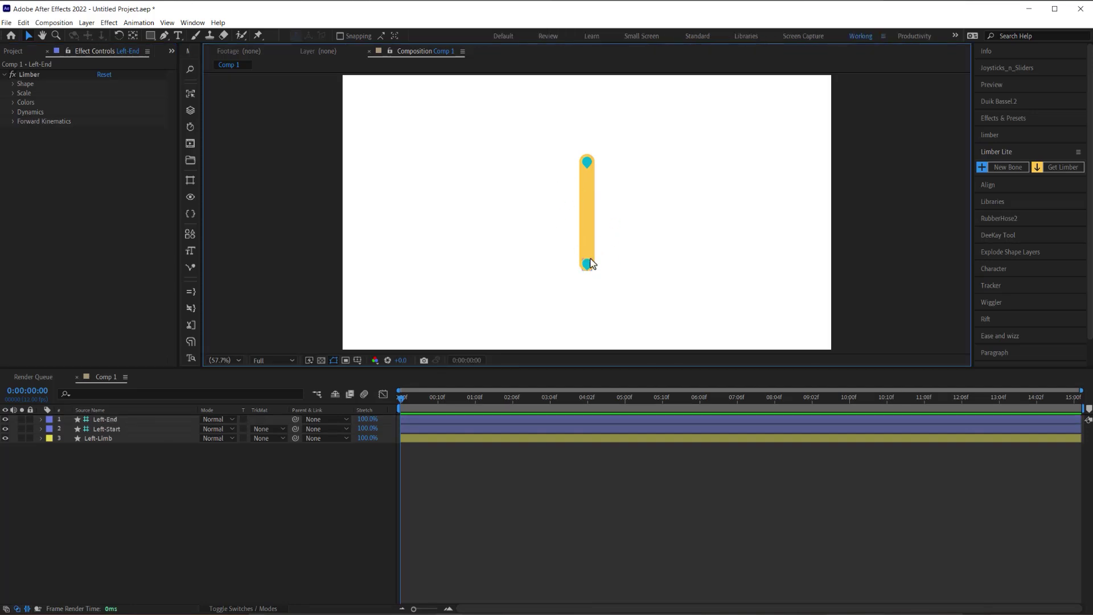
pyautogui.hotkey('ctrl', 'a')
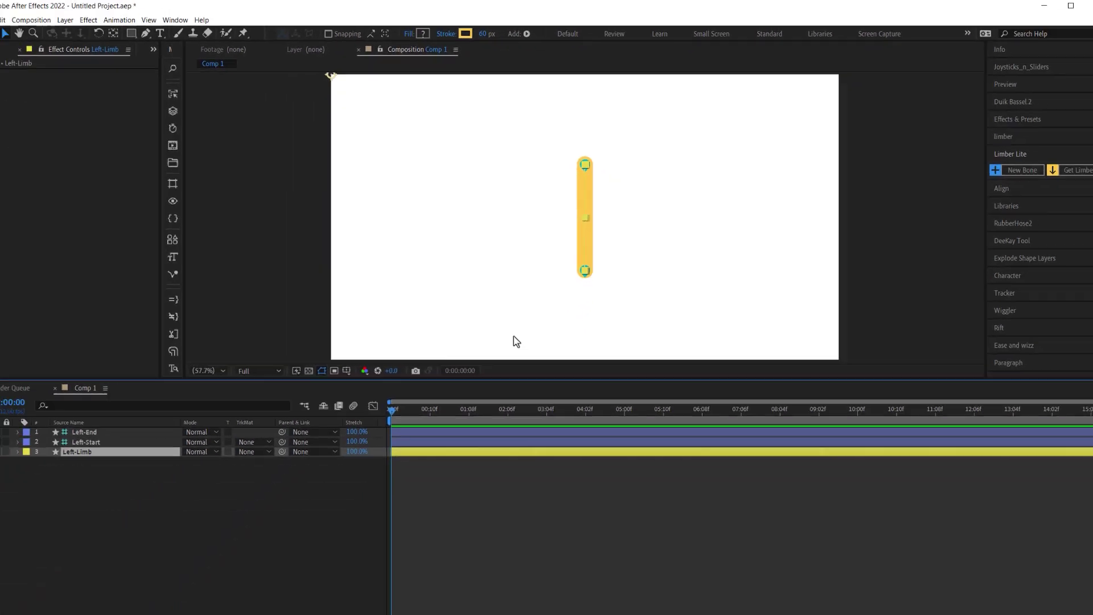
# Duplicate the Left-Limb's Limb shape group and rename the copy 'Pant Leg'.
pyautogui.click(76, 439)
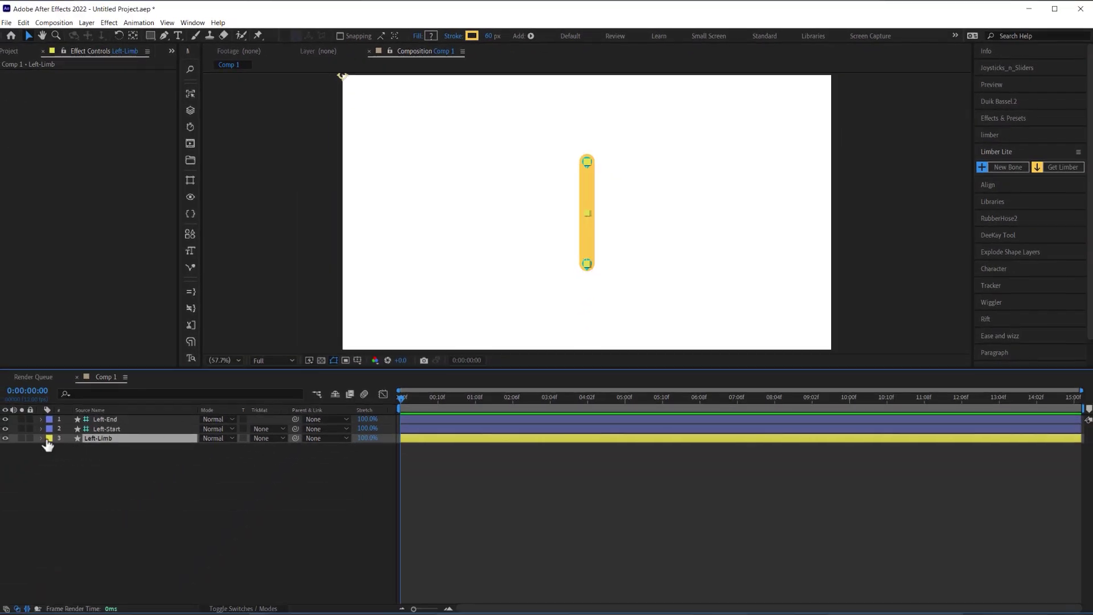
pyautogui.click(41, 439)
pyautogui.click(49, 447)
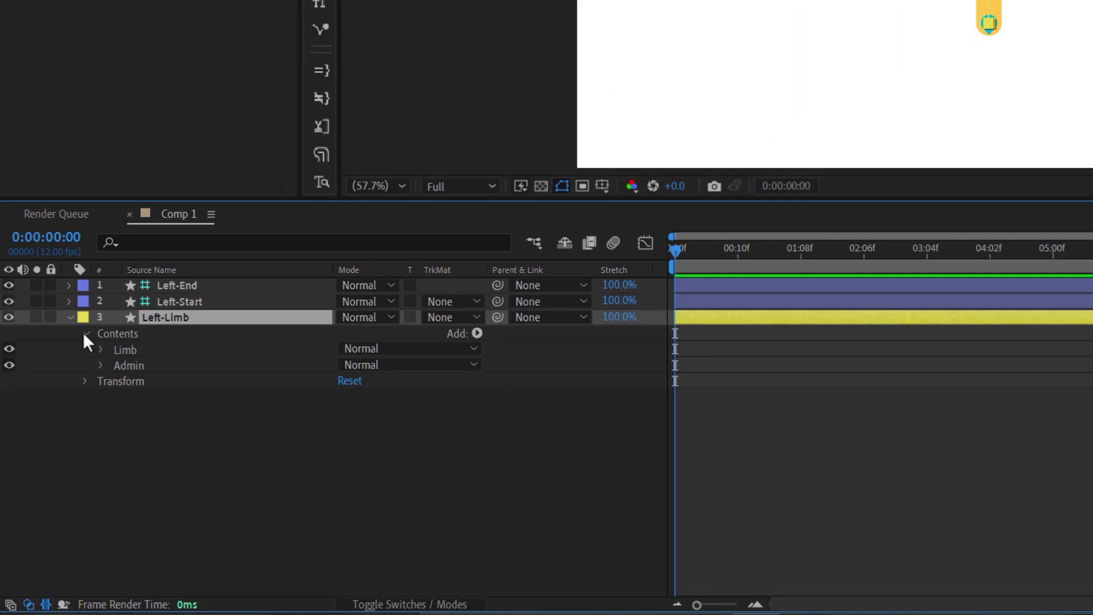
pyautogui.click(131, 350)
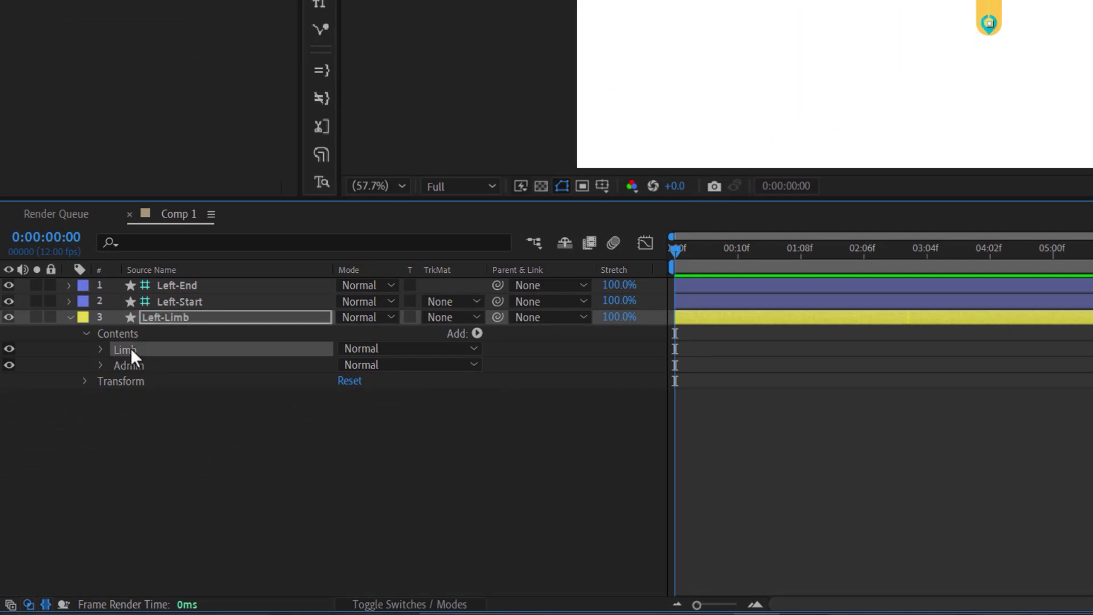
pyautogui.hotkey('ctrl', 'd')
pyautogui.press('Return')
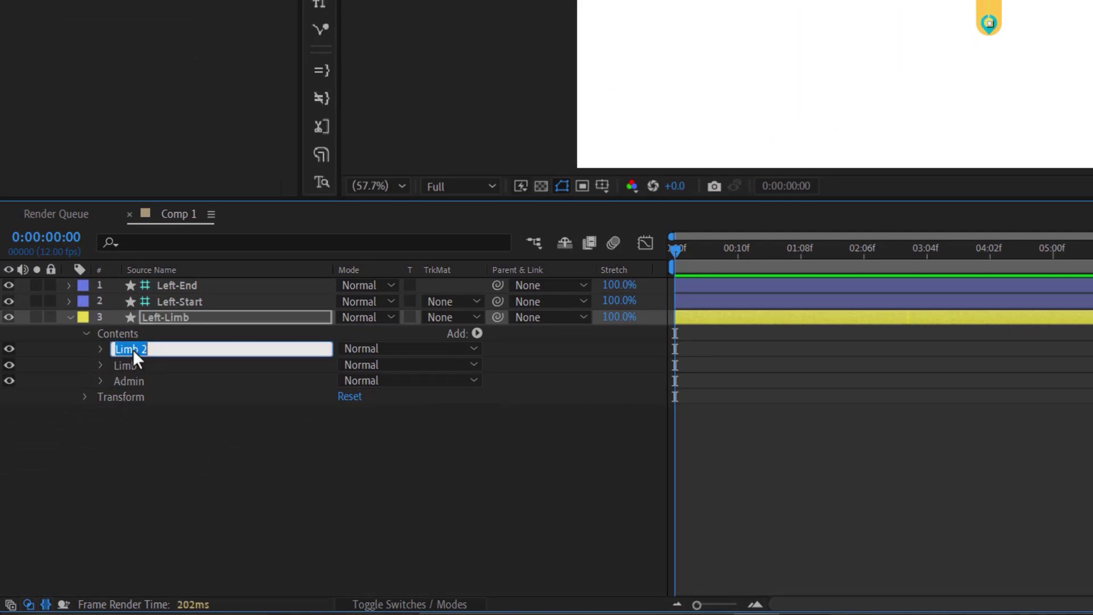
pyautogui.write('Pant Leg')
pyautogui.press('Return')
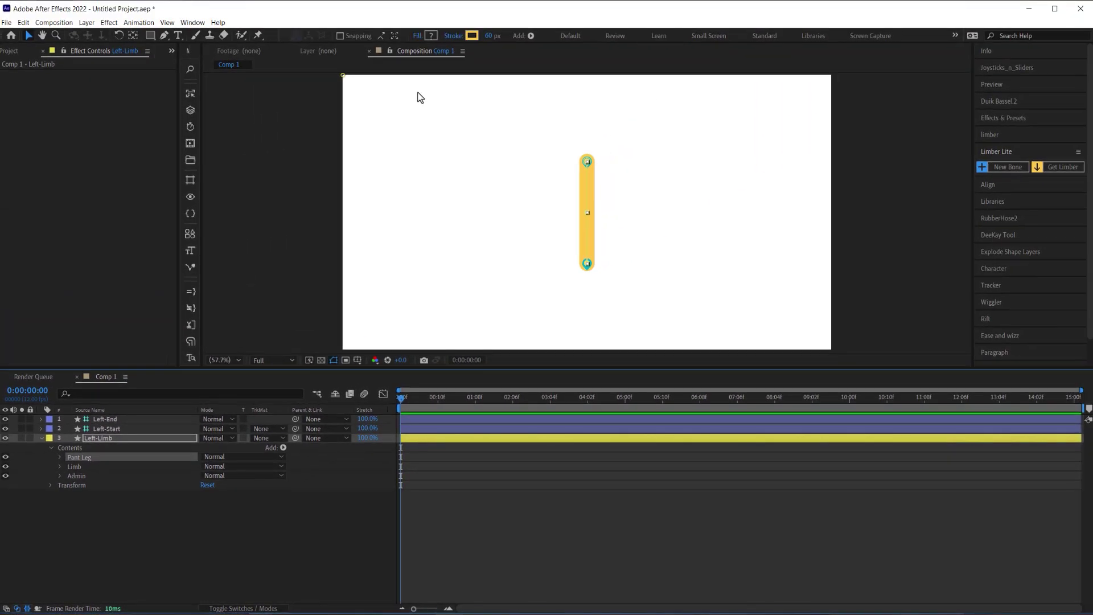
# Make the Pant Leg stroke blue and 99 px wide.
pyautogui.click(470, 37)
pyautogui.click(365, 284)
pyautogui.click(335, 254)
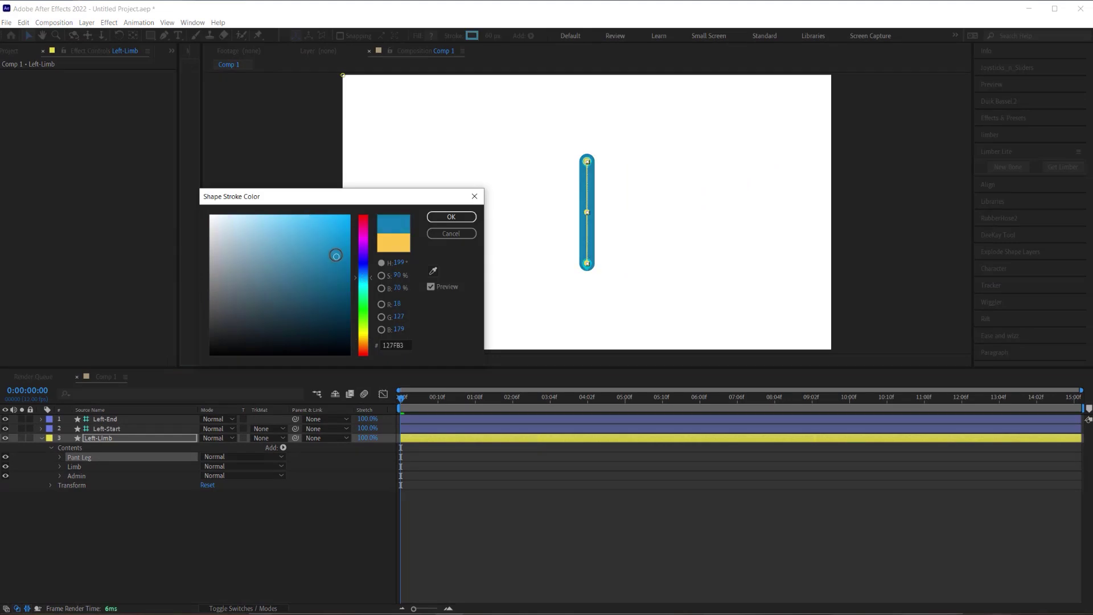
pyautogui.click(450, 217)
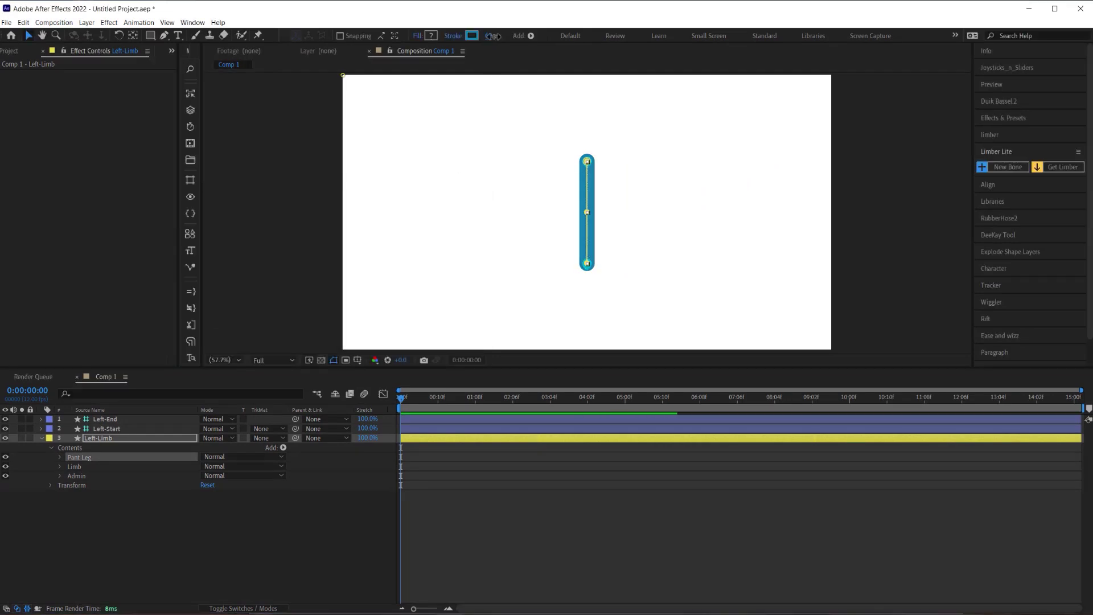
pyautogui.moveTo(488, 36); pyautogui.dragTo(512, 35)
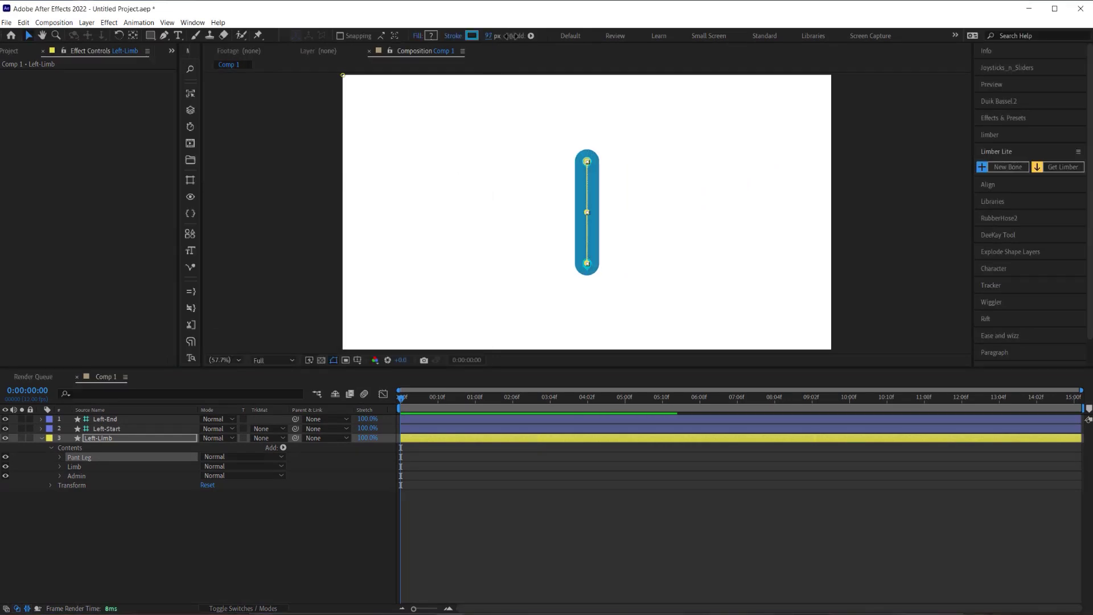
pyautogui.moveTo(514, 36); pyautogui.dragTo(516, 35)
pyautogui.click(283, 447)
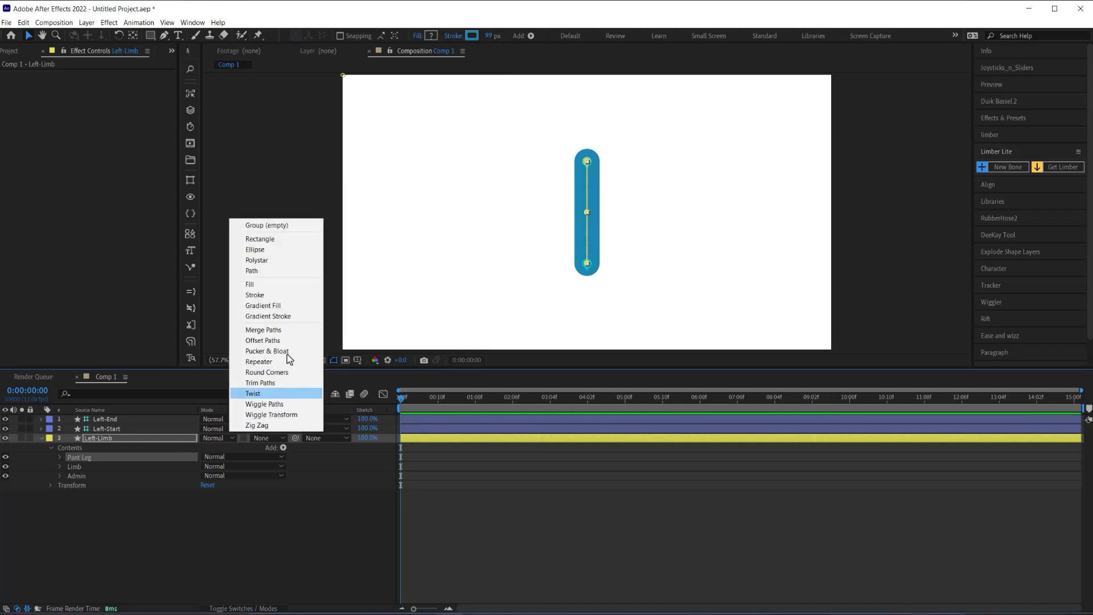
# Add Trim Paths to Pant Leg, duplicate it as Pant Leg 2, and set the original's Trim End to 1%.
pyautogui.click(281, 383)
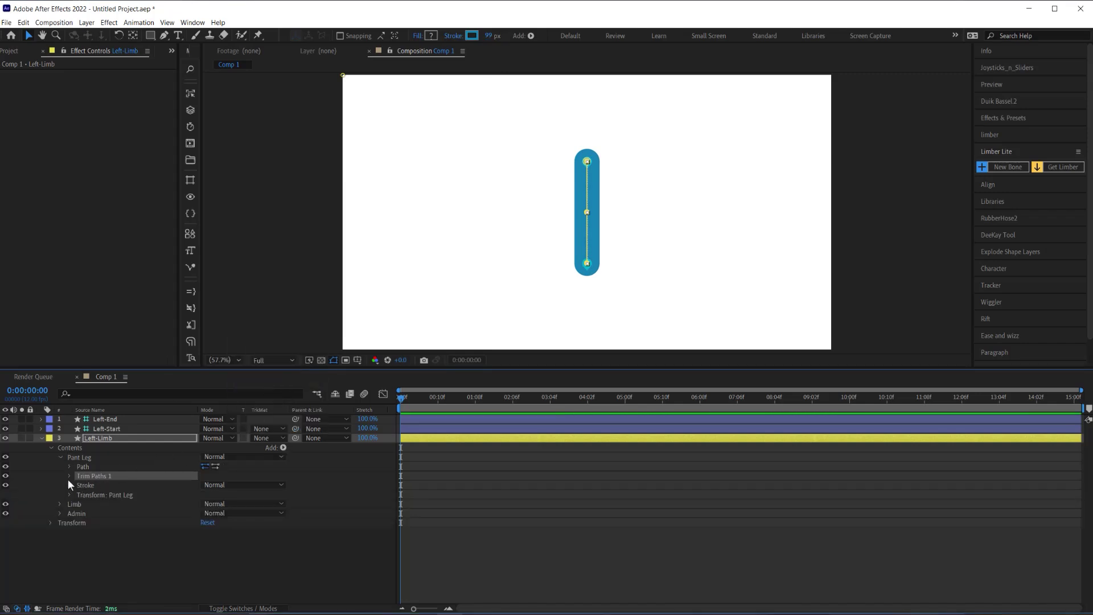
pyautogui.moveTo(208, 495); pyautogui.dragTo(197, 494)
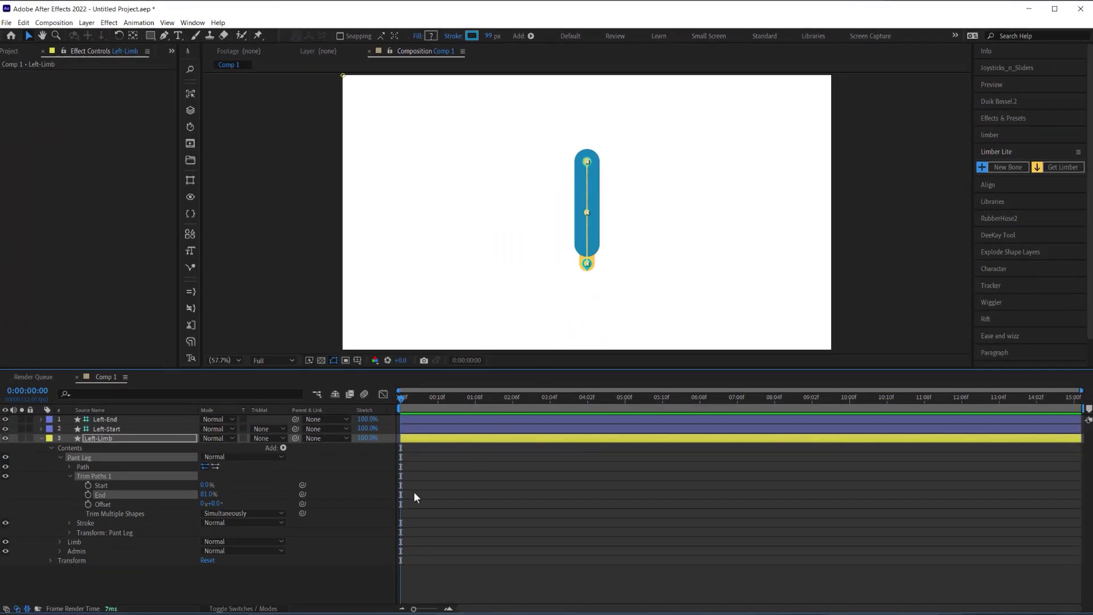
pyautogui.click(74, 458)
pyautogui.hotkey('ctrl', 'd')
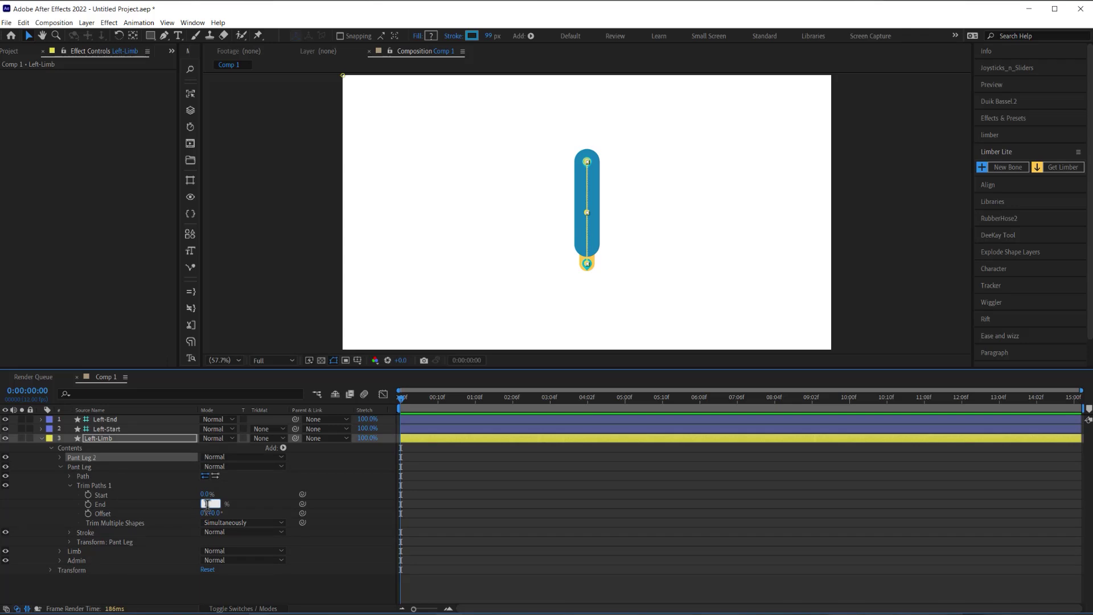
pyautogui.press('Return')
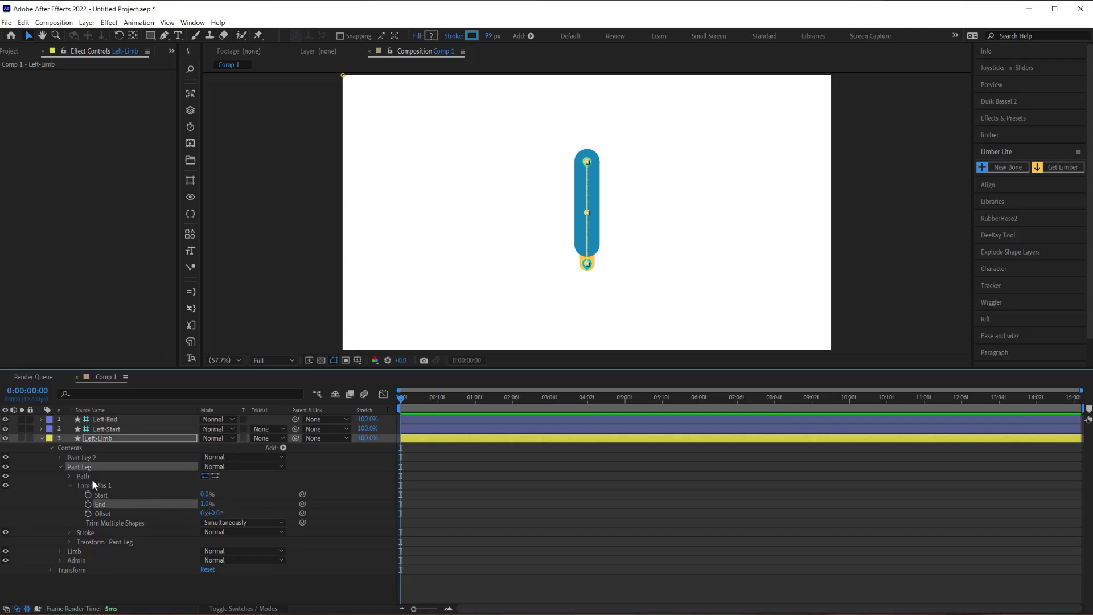
# Give Pant Leg 2's stroke a Butt Cap and a taper with 100% End Length and 72% End Width.
pyautogui.click(60, 457)
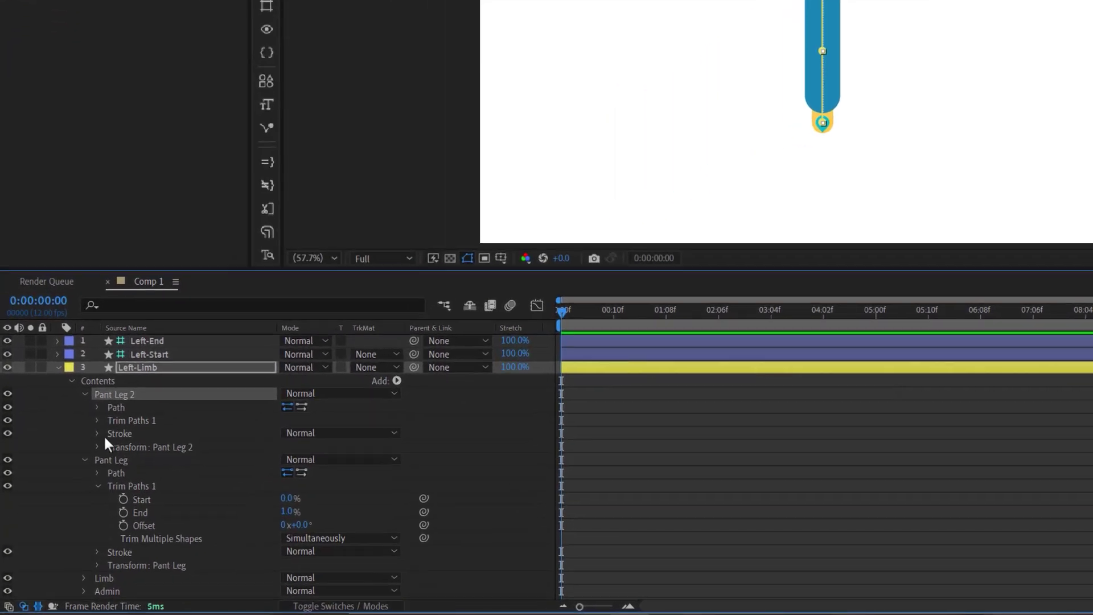
pyautogui.click(97, 435)
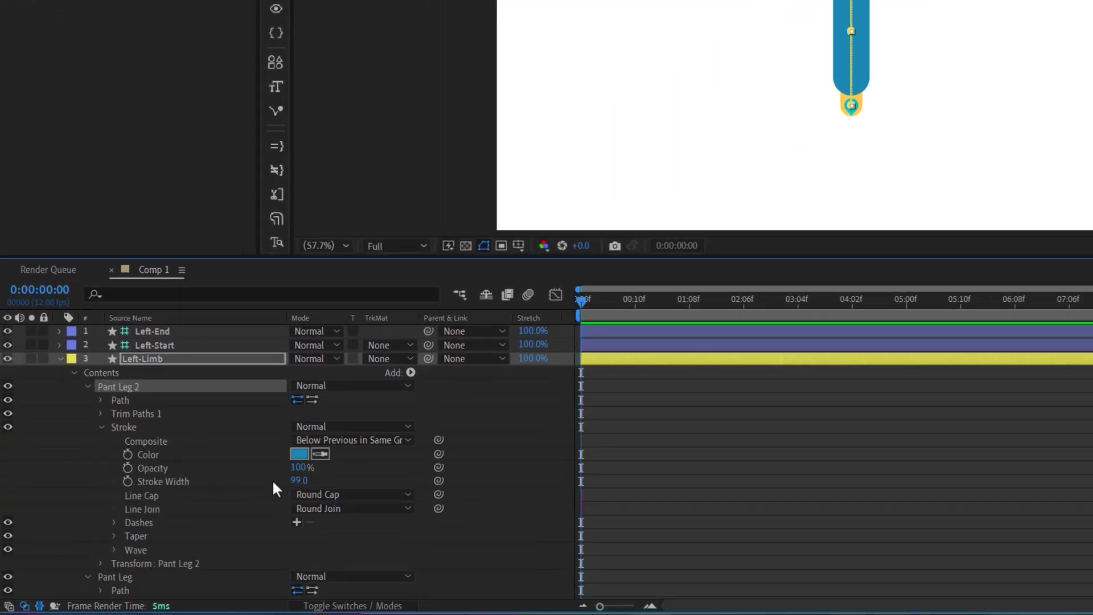
pyautogui.click(310, 495)
pyautogui.click(322, 506)
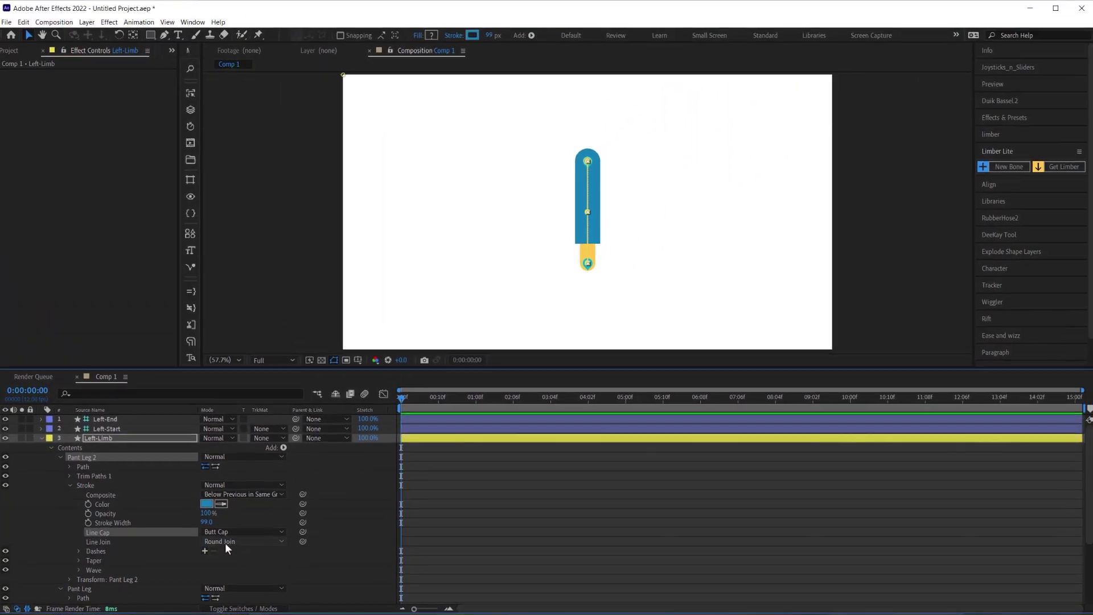
pyautogui.click(501, 505)
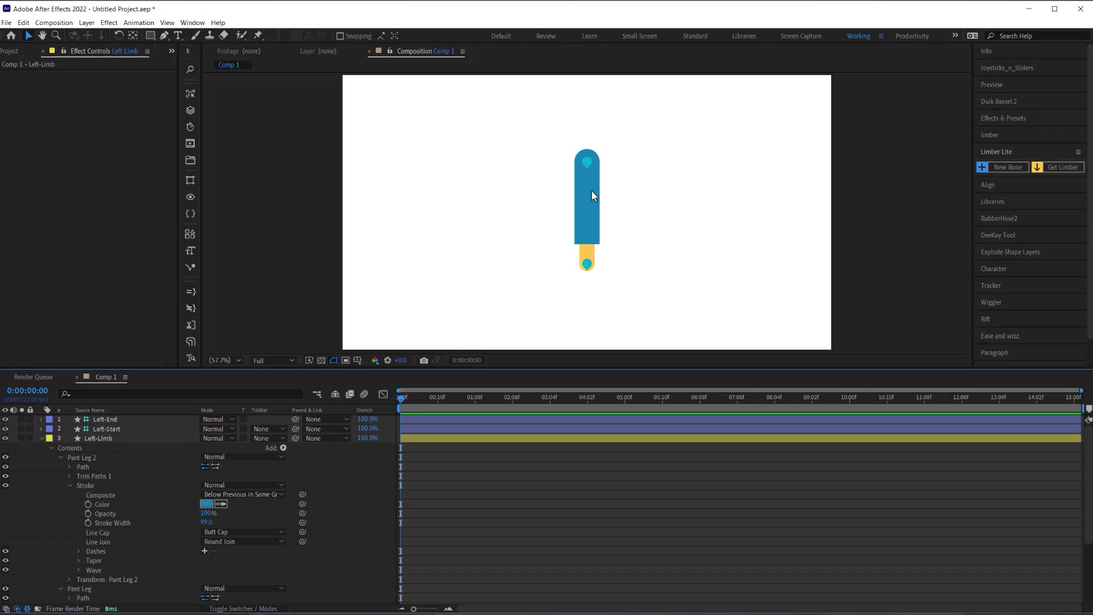
pyautogui.click(78, 561)
pyautogui.scroll(-2, 76, 548)
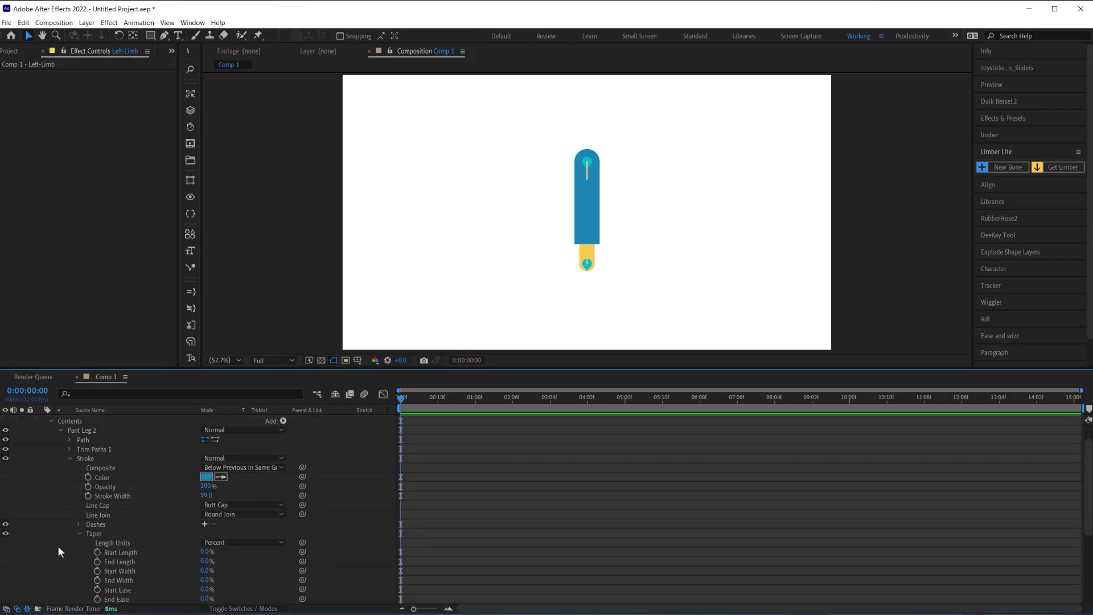
pyautogui.moveTo(206, 532)
pyautogui.mouseDown()
pyautogui.moveTo(239, 533)
pyautogui.moveTo(233, 552)
pyautogui.moveTo(252, 552)
pyautogui.mouseUp()
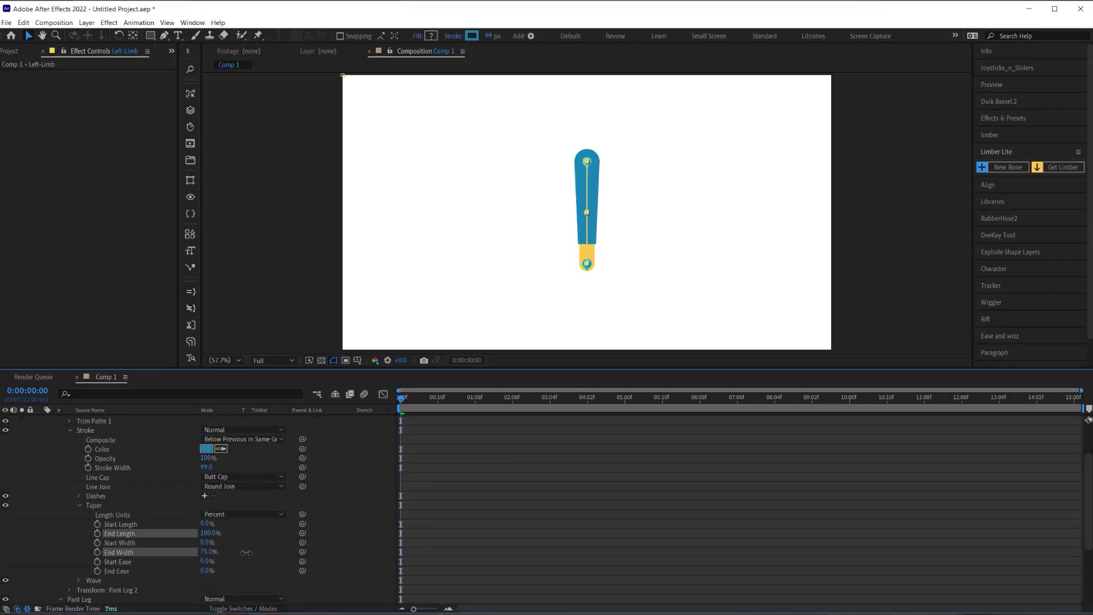
pyautogui.moveTo(246, 552); pyautogui.dragTo(239, 561)
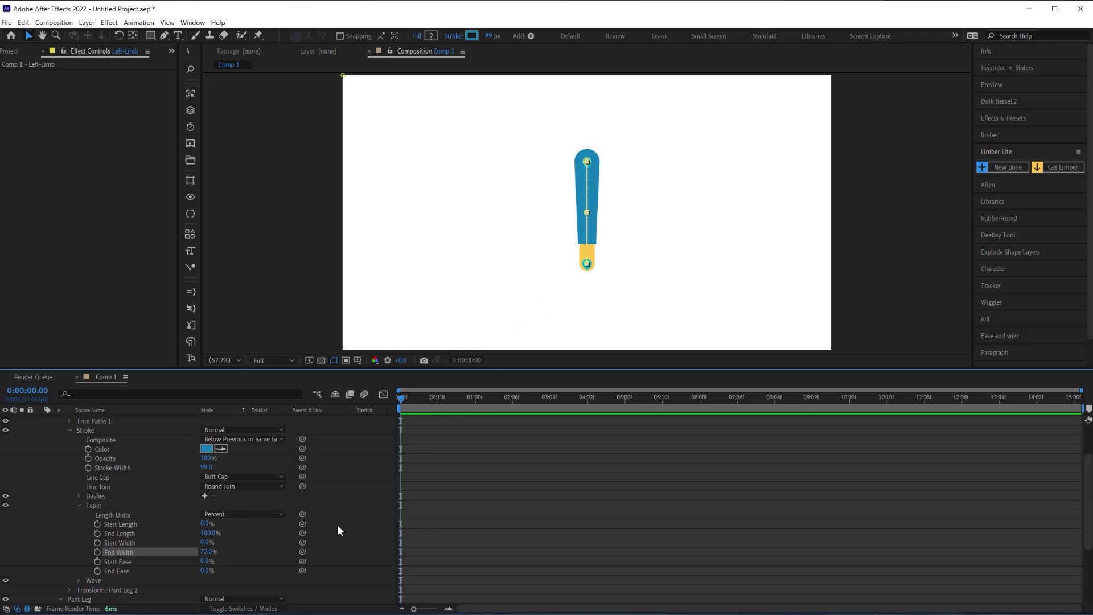
pyautogui.click(238, 545)
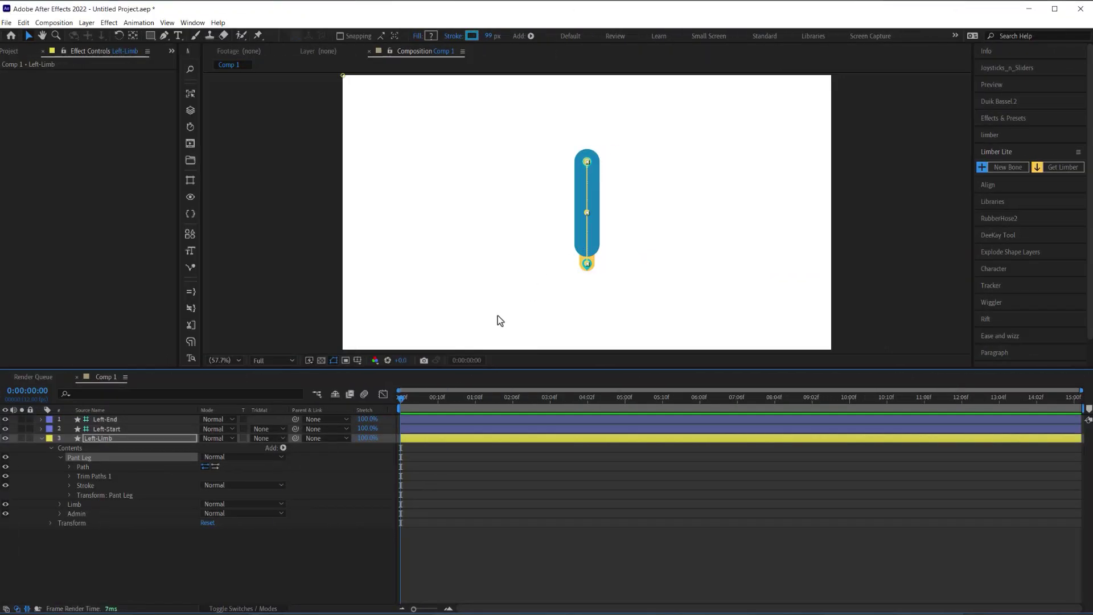
# Set the Pant Leg stroke's Taper End Length to 0.1% to square off the hem.
pyautogui.click(69, 485)
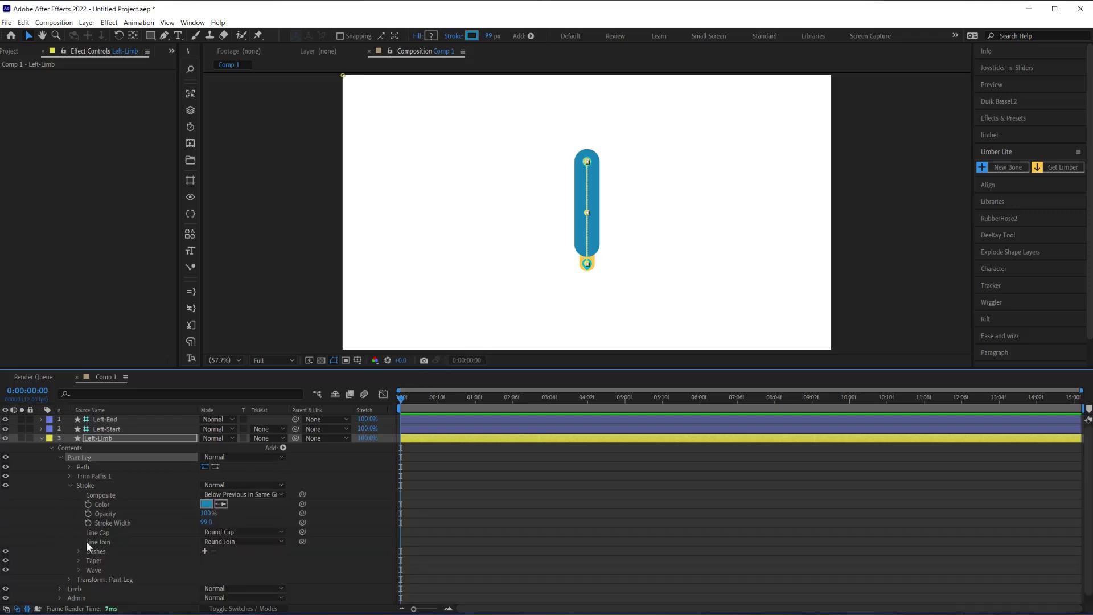
pyautogui.click(90, 559)
pyautogui.click(79, 560)
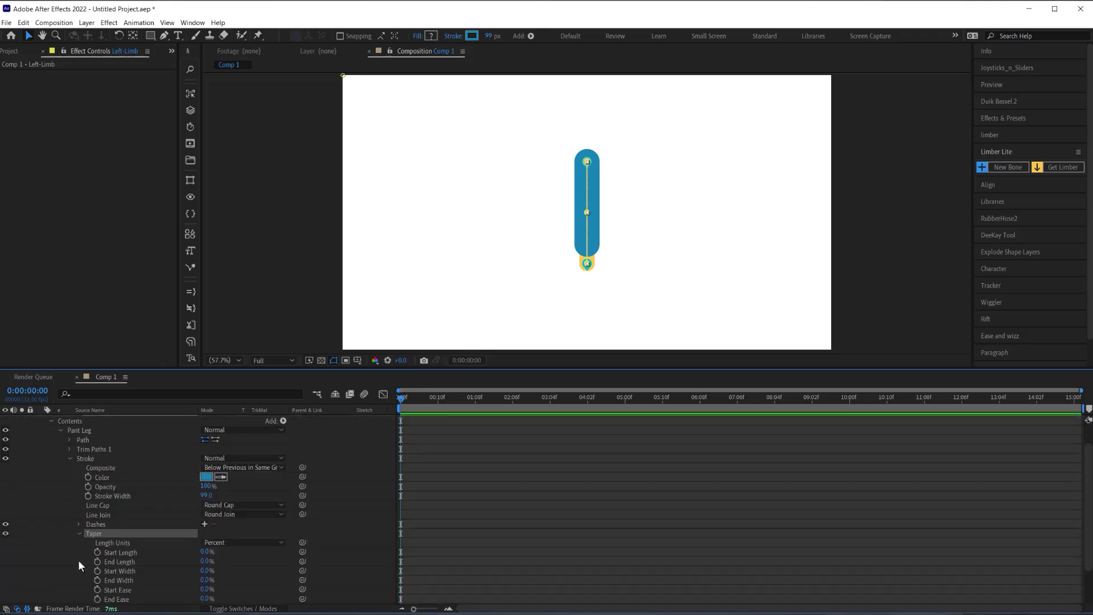
pyautogui.scroll(-1, 77, 559)
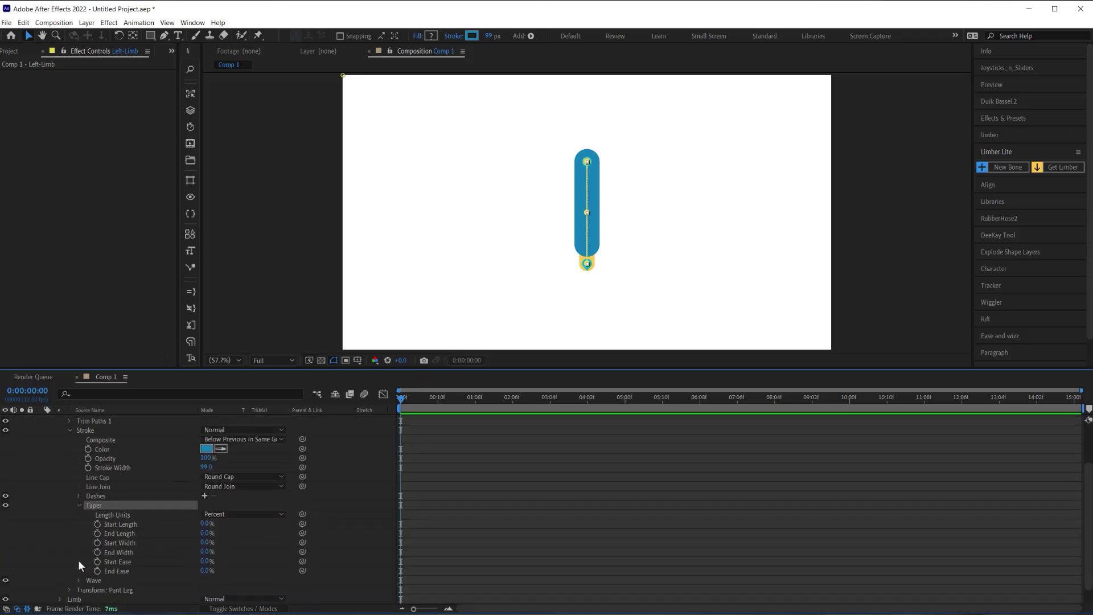
pyautogui.click(496, 410)
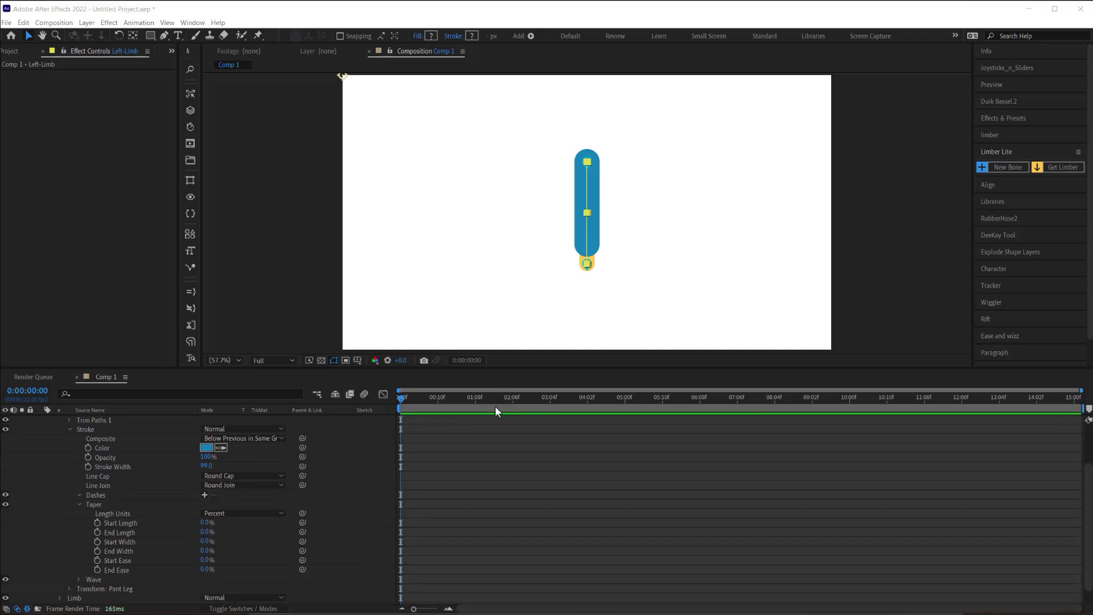
pyautogui.click(206, 531)
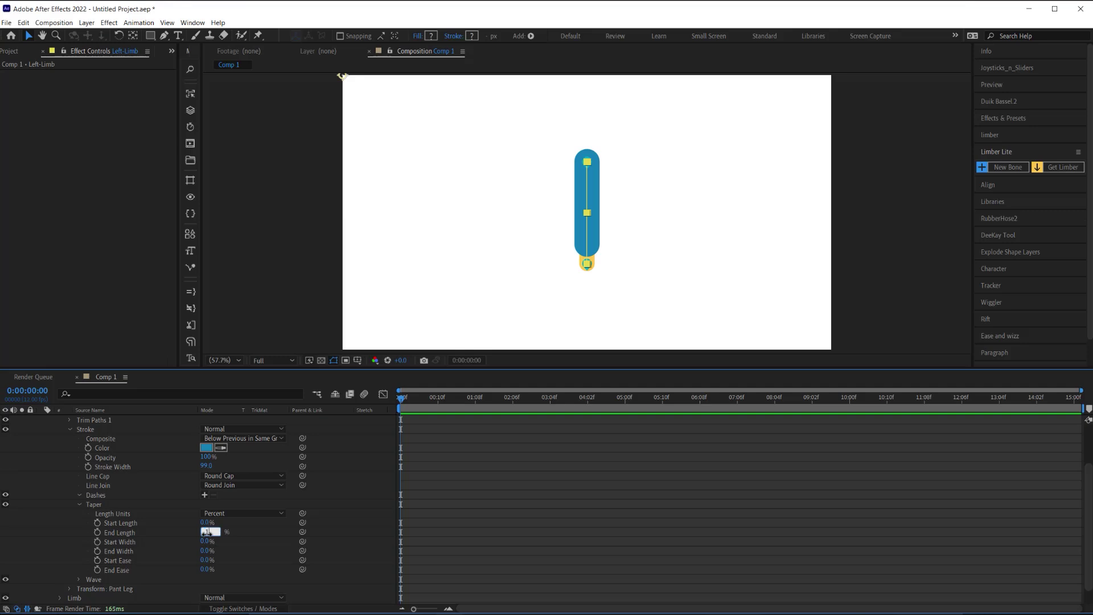
pyautogui.press('Return')
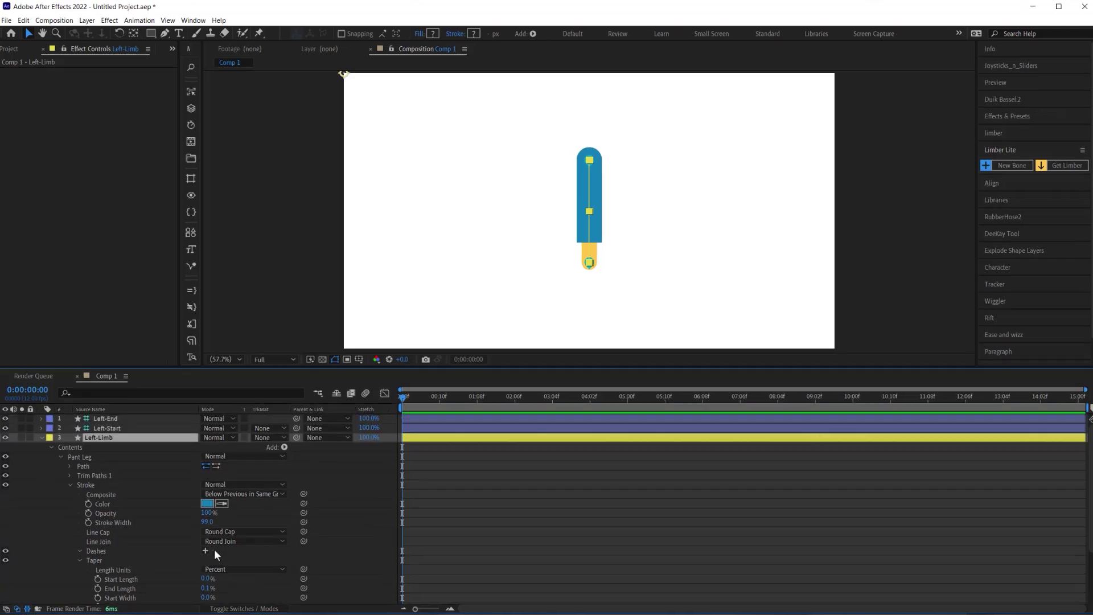
# Duplicate the Pant Leg group and rename the copy 'Stitching'.
pyautogui.hotkey('ctrl', 'd')
pyautogui.press('Return')
pyautogui.write('Stitching')
pyautogui.press('Return')
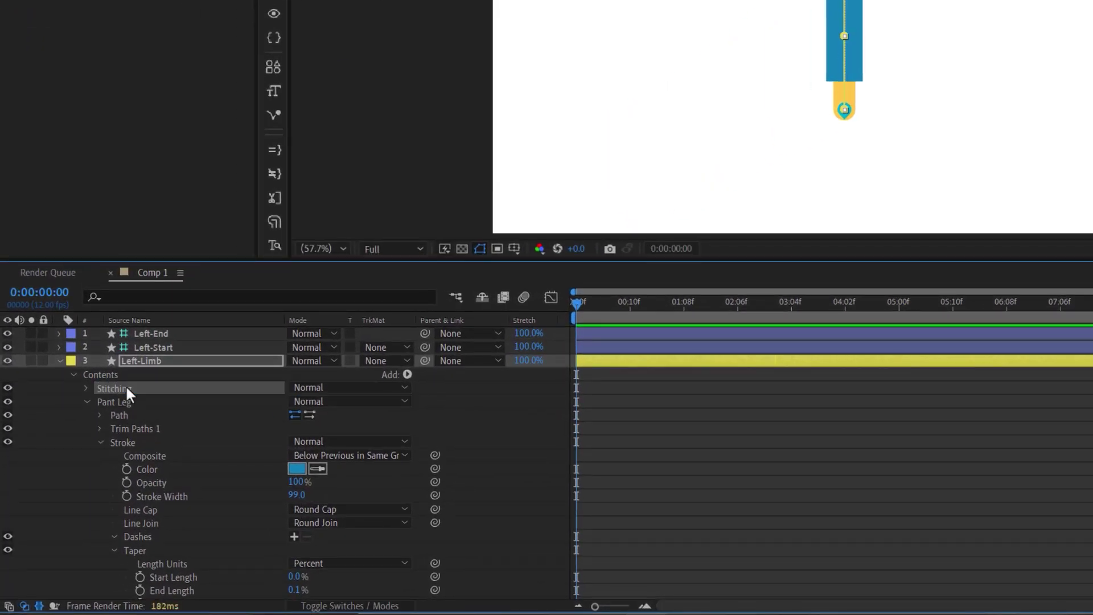
# Give the Stitching stroke a light-blue colour, width 10, and spaced-out dashes.
pyautogui.click(85, 388)
pyautogui.click(100, 428)
pyautogui.click(296, 455)
pyautogui.click(461, 54)
pyautogui.click(644, 41)
pyautogui.moveTo(296, 482); pyautogui.dragTo(239, 496)
pyautogui.click(293, 522)
pyautogui.moveTo(294, 549); pyautogui.dragTo(302, 549)
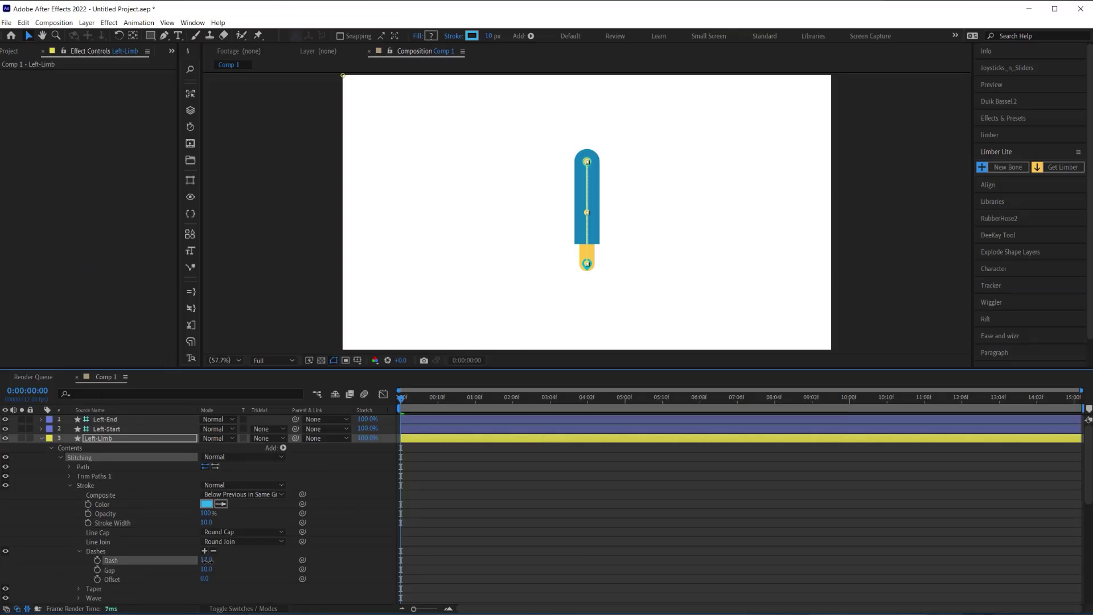
pyautogui.moveTo(206, 569)
pyautogui.mouseDown()
pyautogui.moveTo(208, 578)
pyautogui.moveTo(208, 559)
pyautogui.mouseUp()
# Shift the Stitching line to the right via its Transform Position X.
pyautogui.click(70, 485)
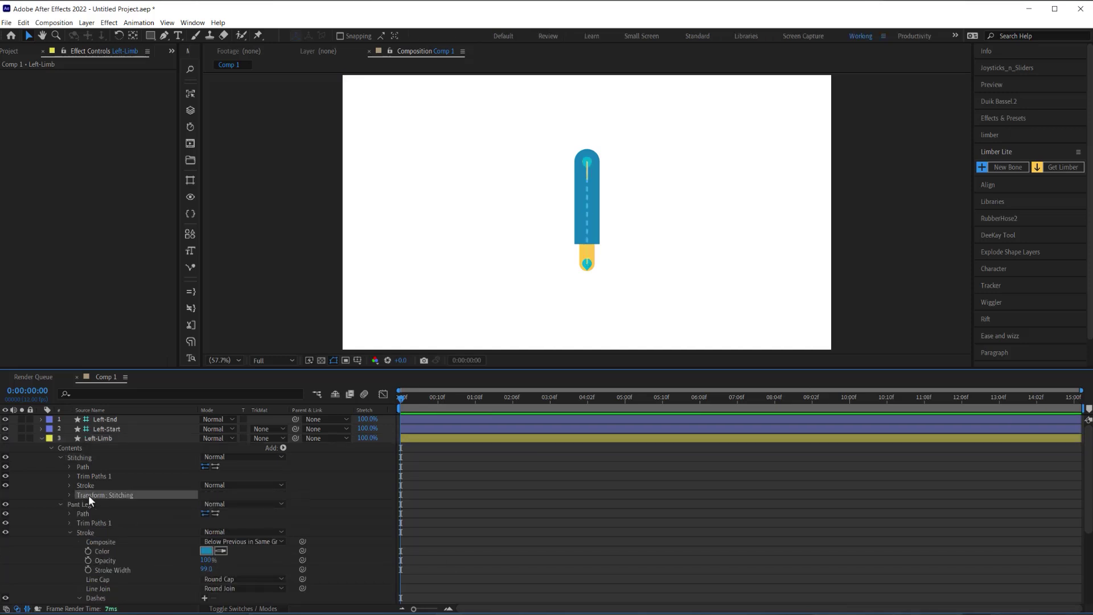
pyautogui.click(118, 495)
pyautogui.click(70, 494)
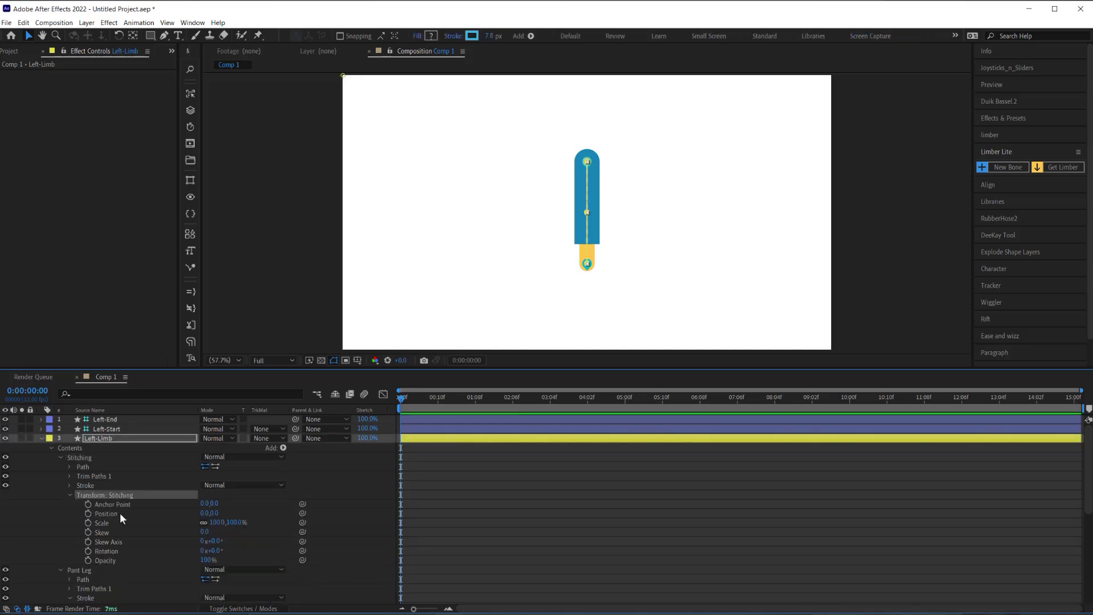
pyautogui.moveTo(205, 514); pyautogui.dragTo(218, 514)
pyautogui.click(784, 518)
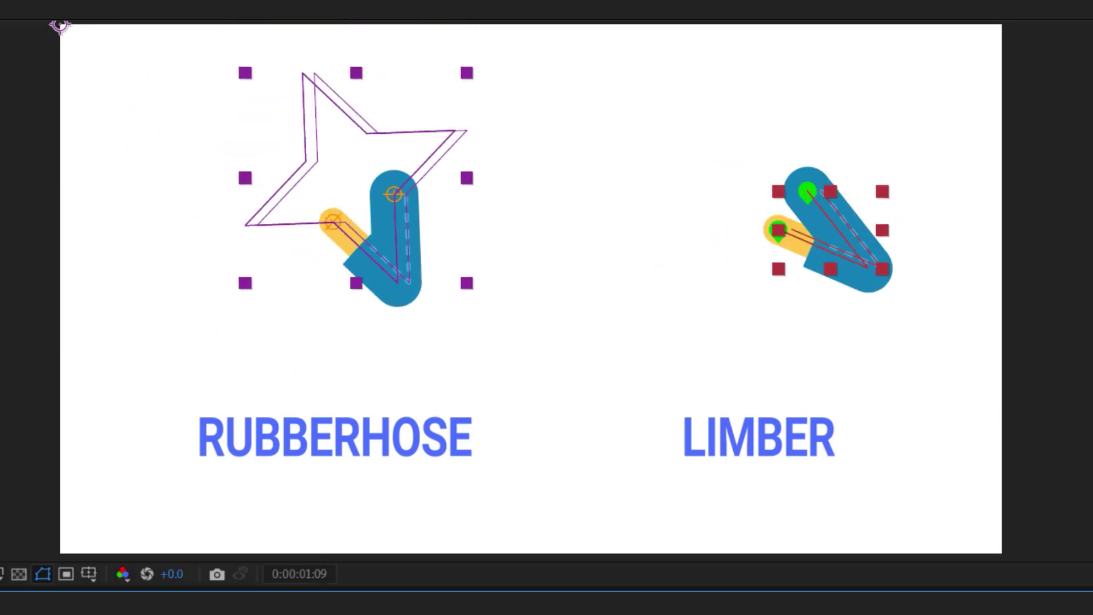
pyautogui.scroll(-5, 763, 286)
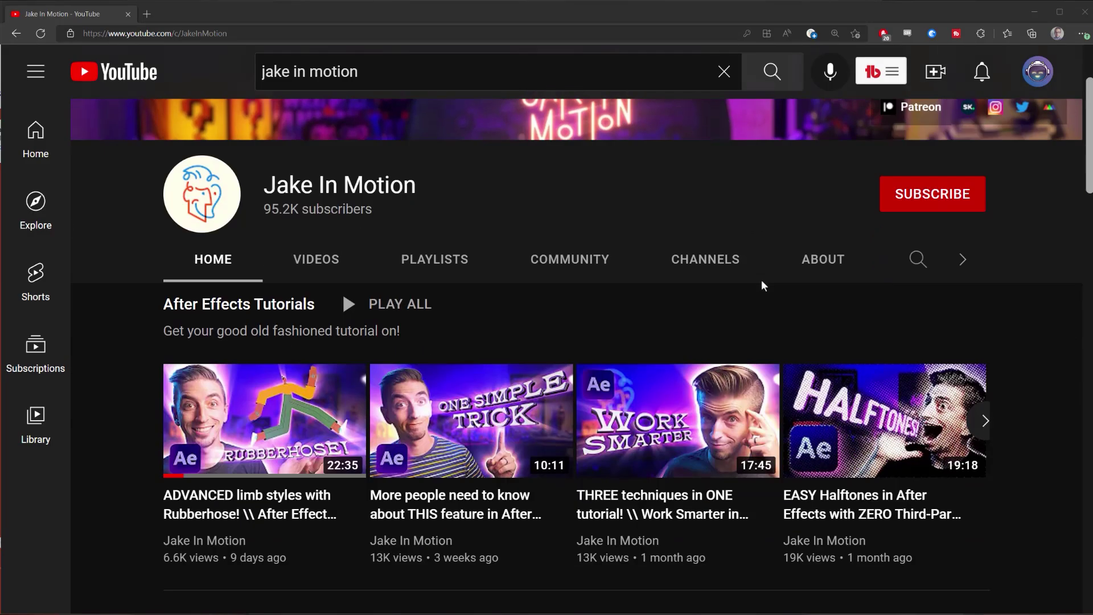
pyautogui.moveTo(272, 309)
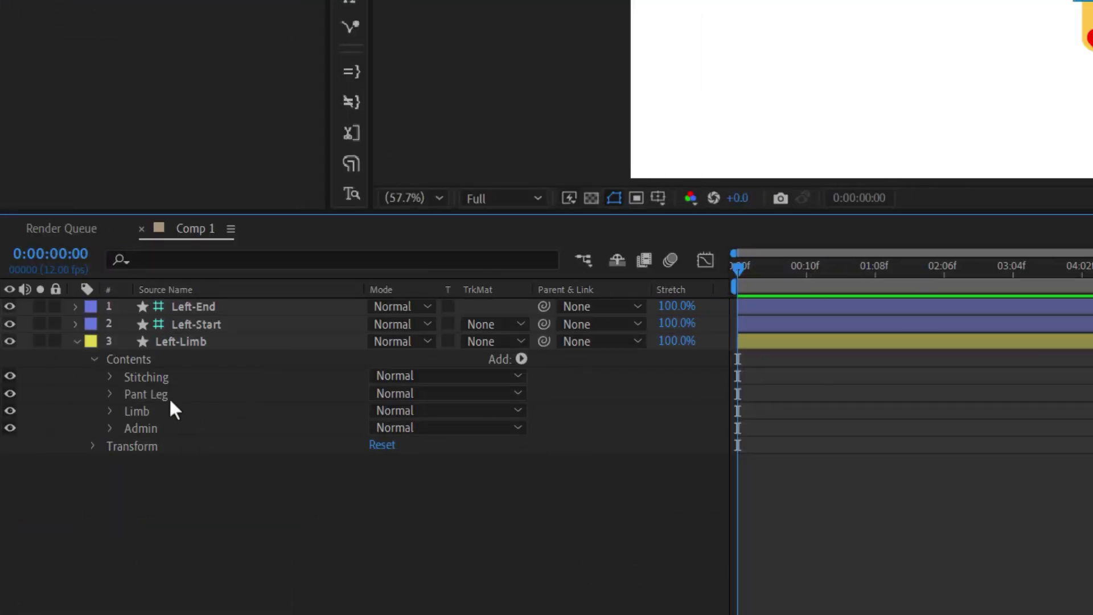
# Duplicate Pant Leg as 'Pant opening' with a black 000000 stroke and Butt Cap.
pyautogui.click(169, 398)
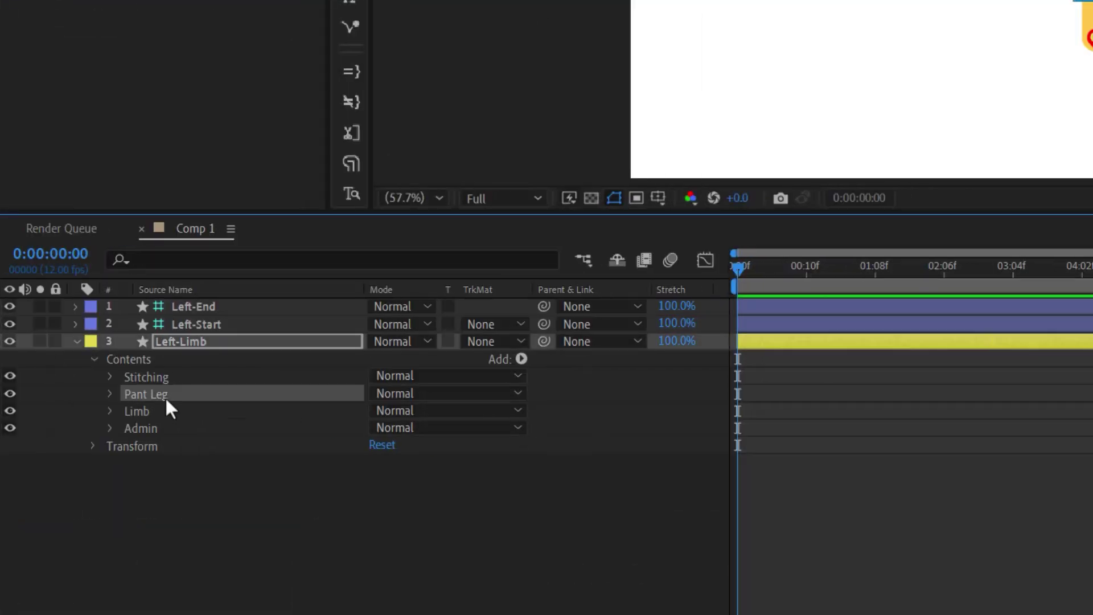
pyautogui.hotkey('ctrl', 'd')
pyautogui.press('Return')
pyautogui.write('Pant opening')
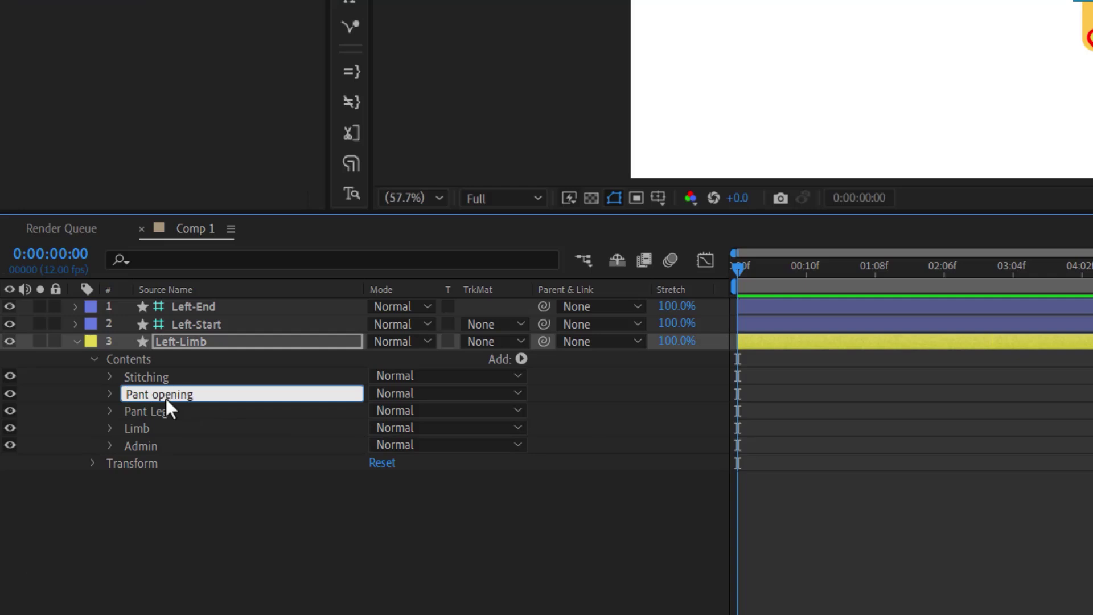
pyautogui.press('Return')
pyautogui.click(472, 35)
pyautogui.write('000000')
pyautogui.press('Return')
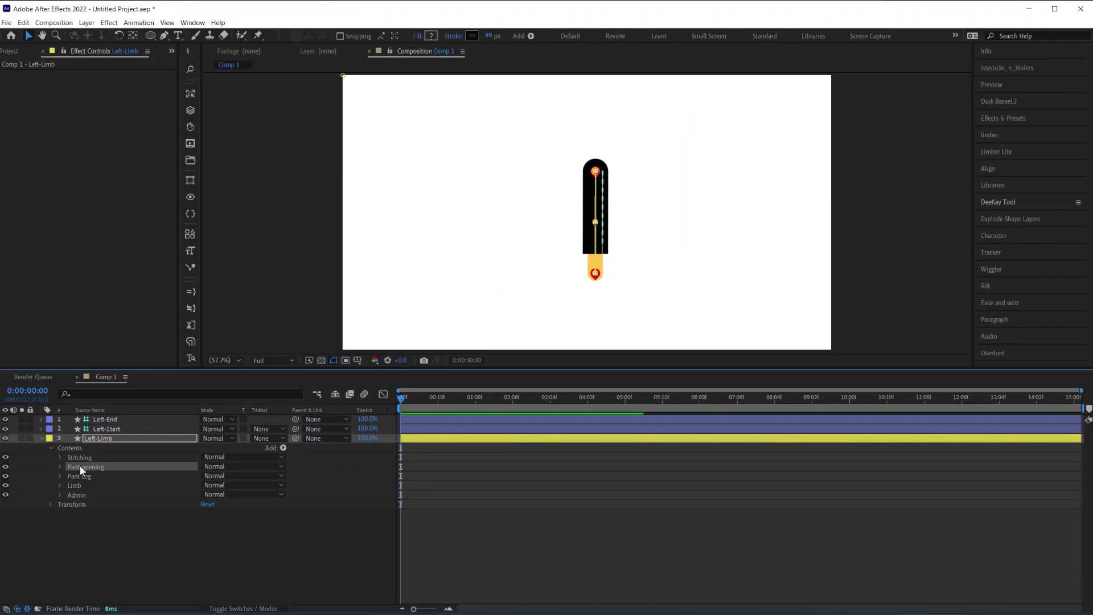
pyautogui.click(59, 466)
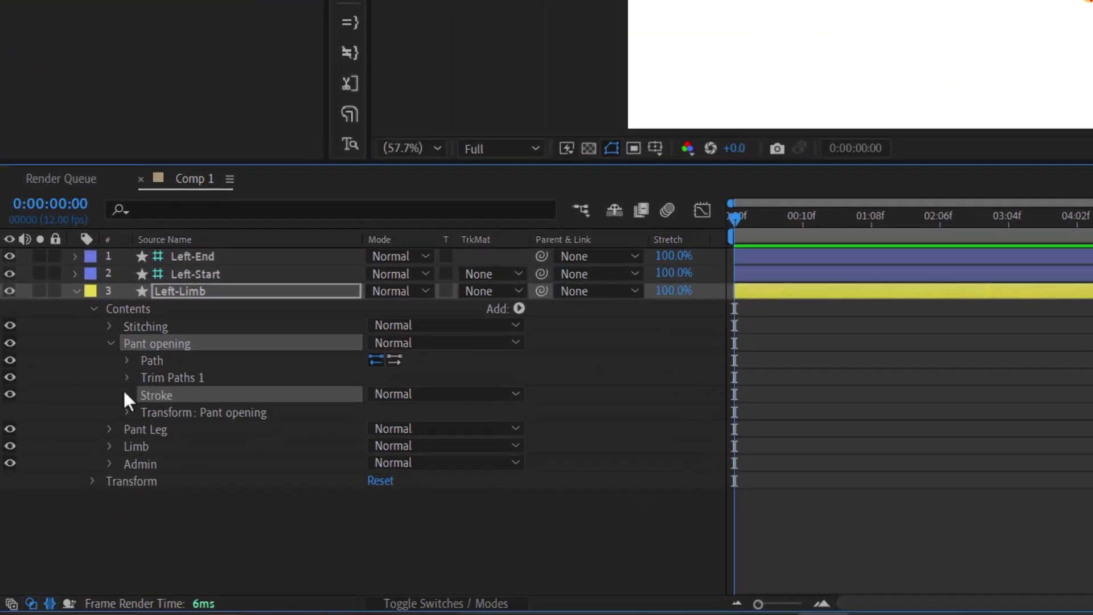
pyautogui.click(125, 393)
pyautogui.click(399, 481)
pyautogui.press('Escape')
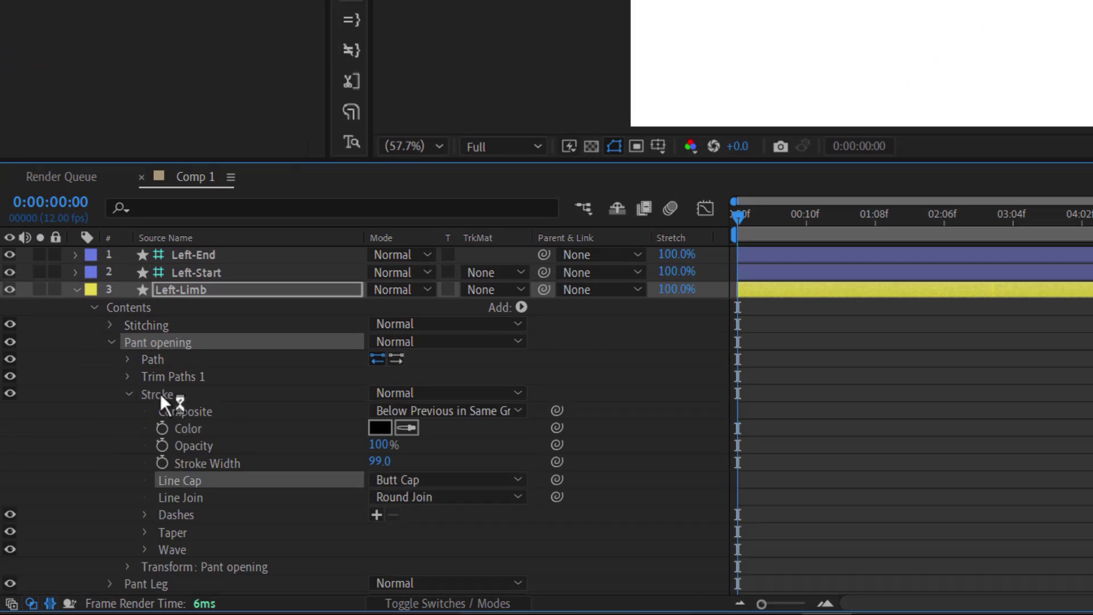
# Set the Pant opening Trim Paths Start to 45% and End to 55%.
pyautogui.click(128, 376)
pyautogui.click(391, 397)
pyautogui.write('45')
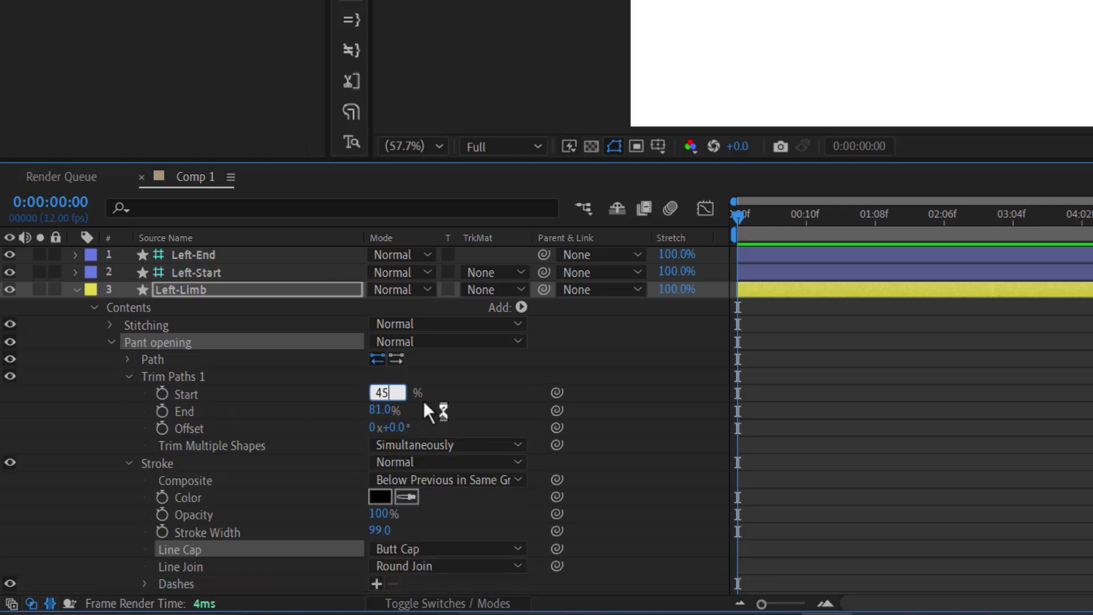
pyautogui.press('Tab')
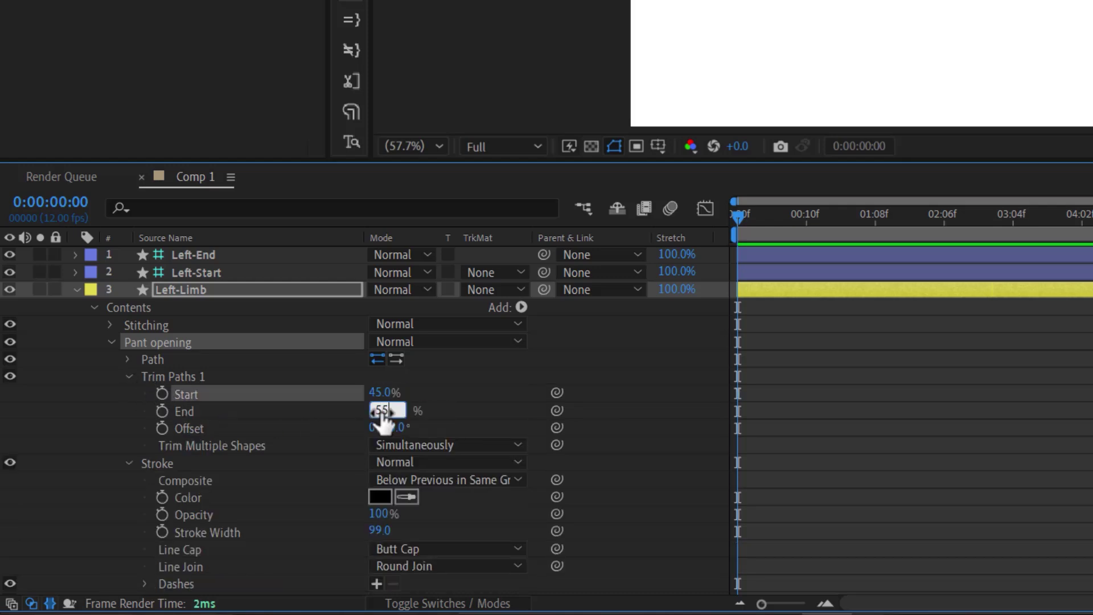
pyautogui.write('55')
pyautogui.scroll(-4, 251, 473)
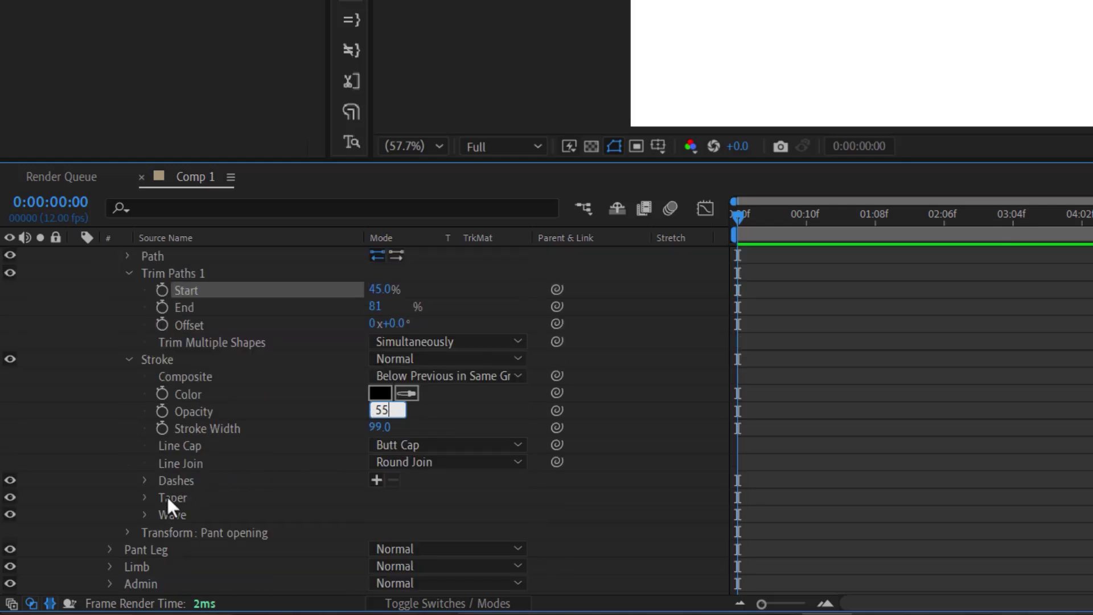
# Set the Pant opening taper start/end lengths and eases to 50%, and adjust the trim Offset.
pyautogui.click(146, 498)
pyautogui.scroll(-1, 272, 493)
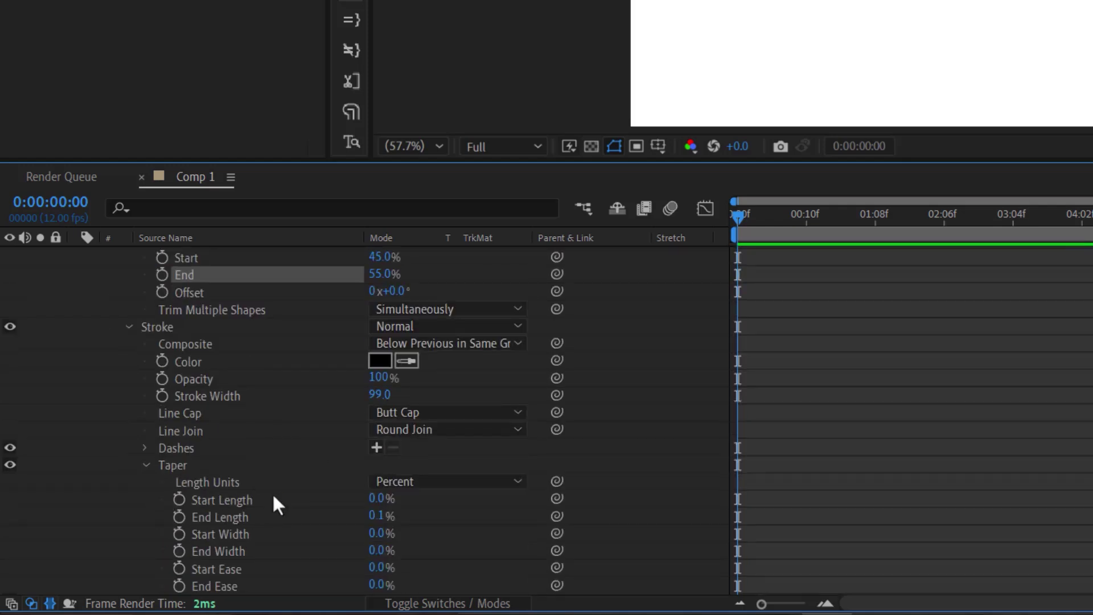
pyautogui.click(383, 500)
pyautogui.write('50')
pyautogui.press('Return')
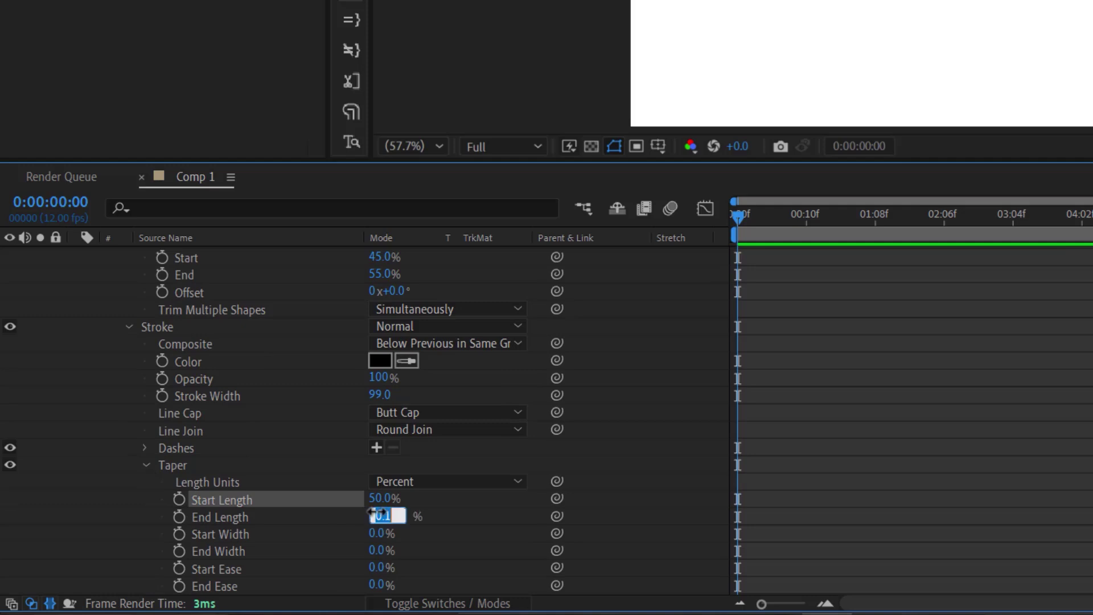
pyautogui.click(381, 513)
pyautogui.write('50')
pyautogui.press('Return')
pyautogui.scroll(-1, 379, 519)
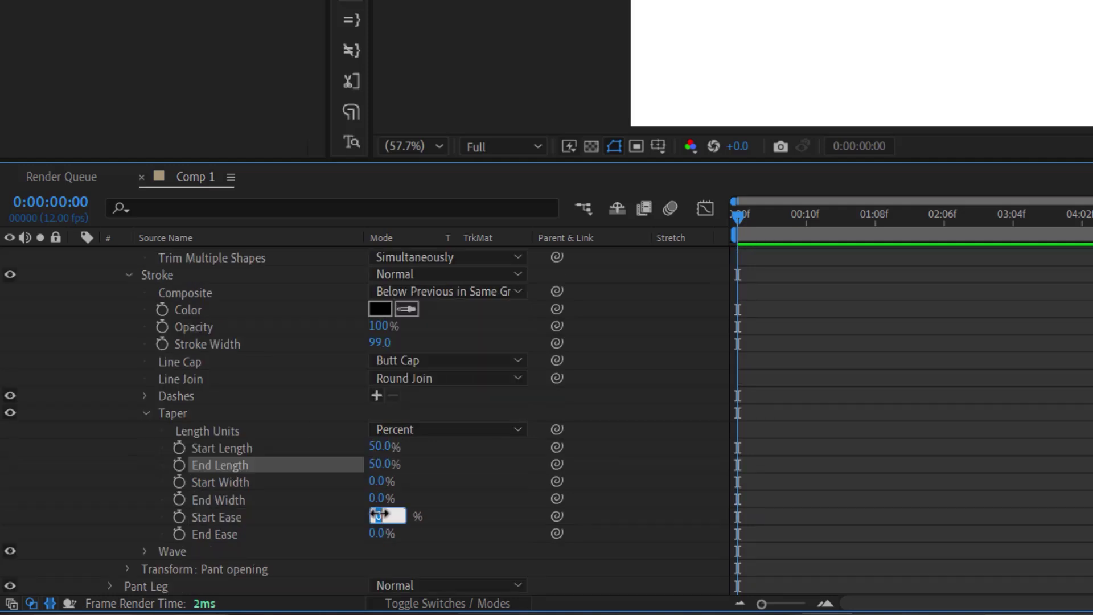
pyautogui.press('Return')
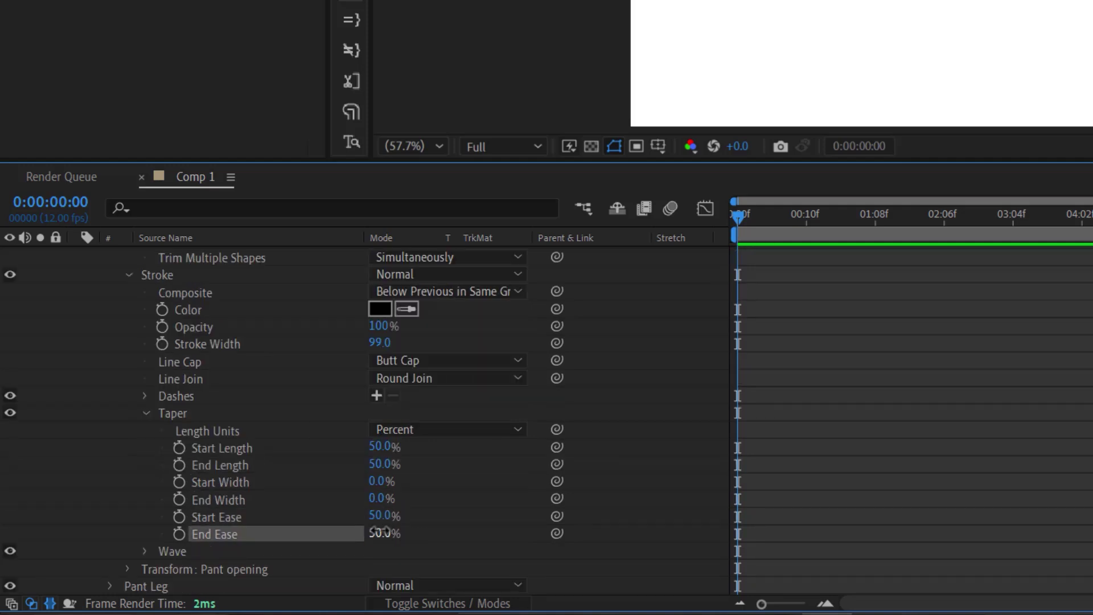
pyautogui.press('Return')
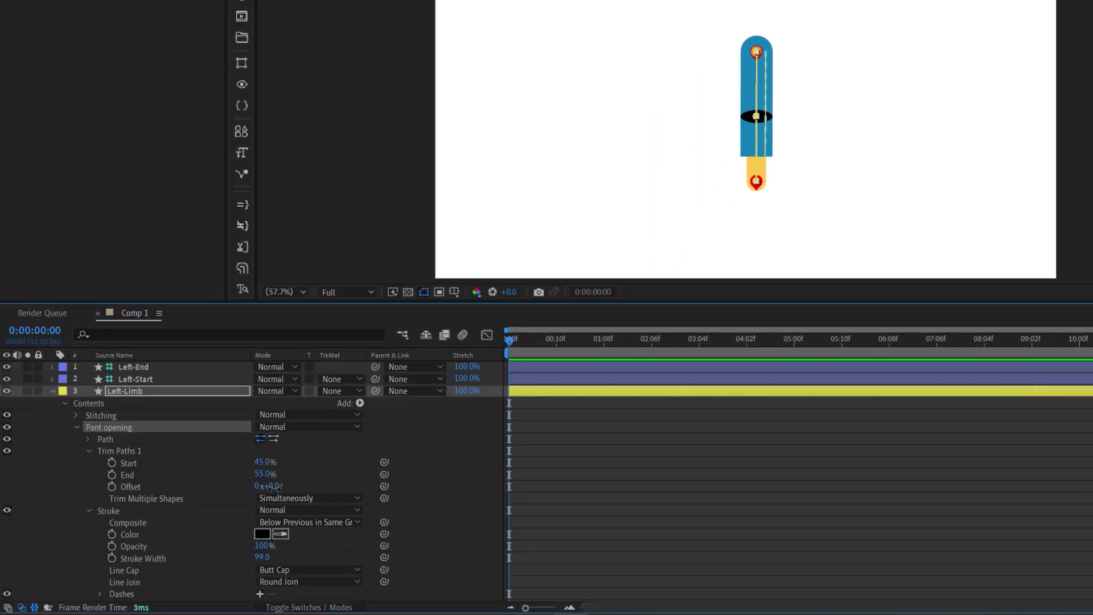
pyautogui.moveTo(275, 487); pyautogui.dragTo(283, 488)
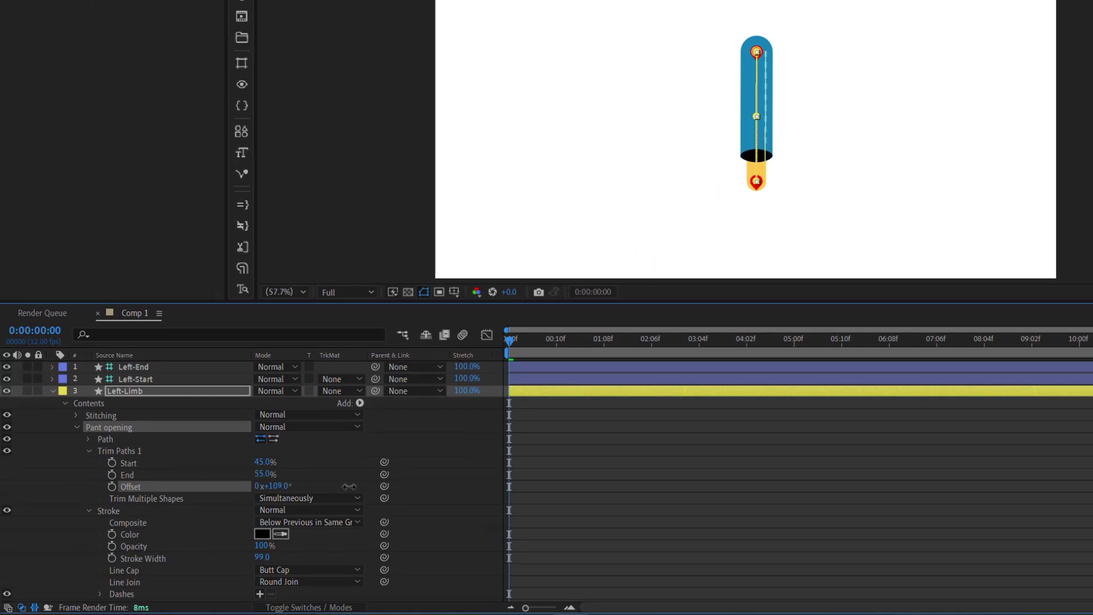
# Move the Limb group to the top of the Left-Limb Contents stack.
pyautogui.click(76, 428)
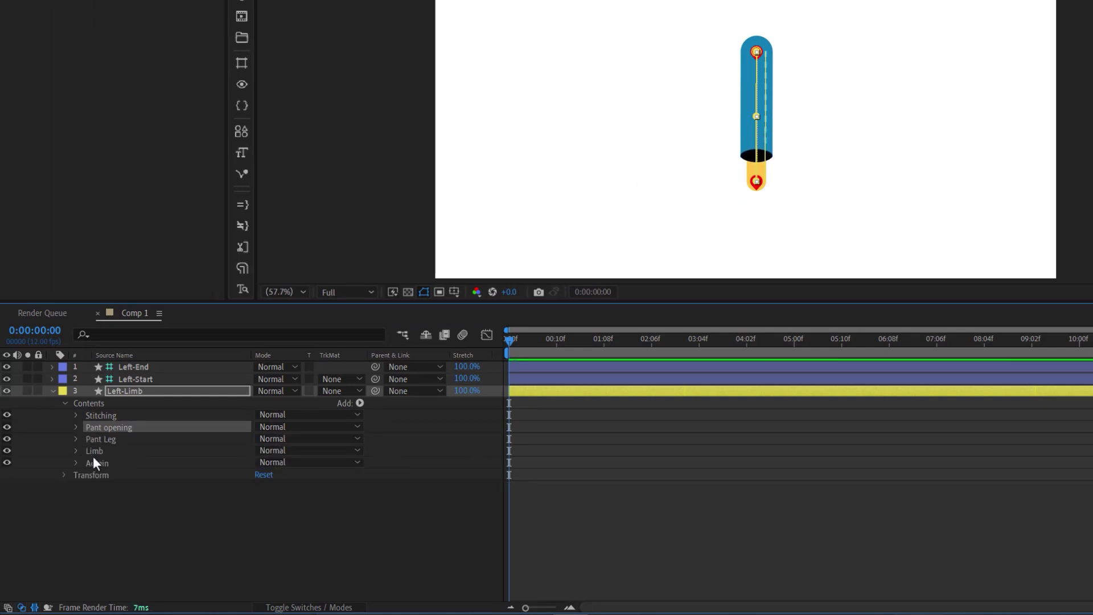
pyautogui.click(88, 450)
pyautogui.moveTo(97, 448)
pyautogui.mouseDown()
pyautogui.moveTo(116, 435)
pyautogui.moveTo(118, 410)
pyautogui.mouseUp()
# Add Trim Paths to the Limb group and trim the yellow stroke from the top.
pyautogui.click(355, 402)
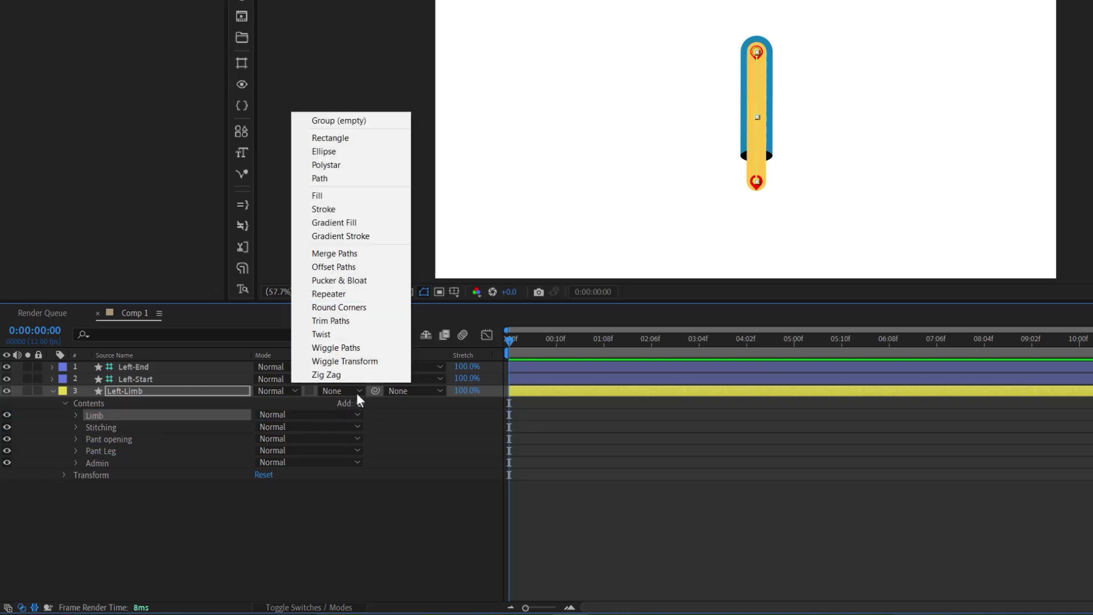
pyautogui.click(351, 320)
pyautogui.click(89, 440)
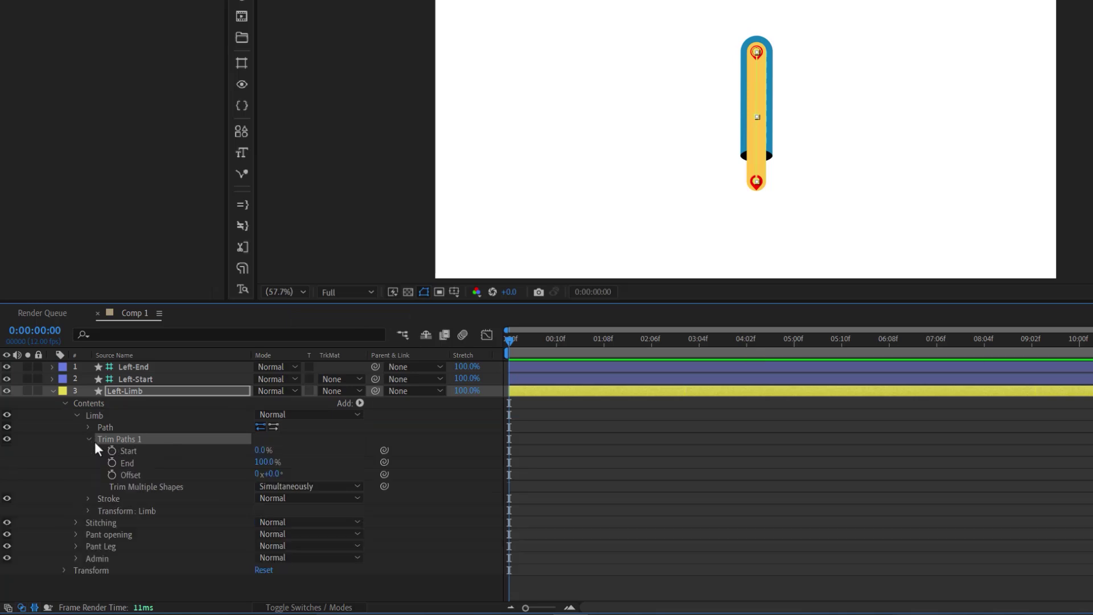
pyautogui.moveTo(262, 450); pyautogui.dragTo(300, 452)
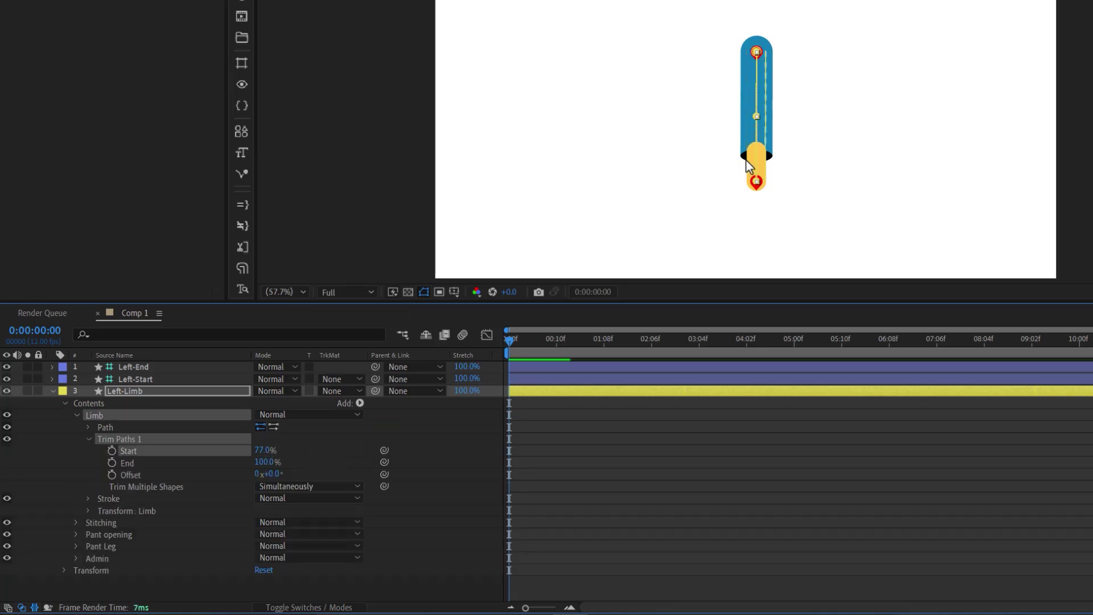
# Give the Limb stroke an eased 9%-width start taper, lower Trim Start, and move the Shoe to the foot.
pyautogui.click(88, 498)
pyautogui.scroll(-1, 121, 562)
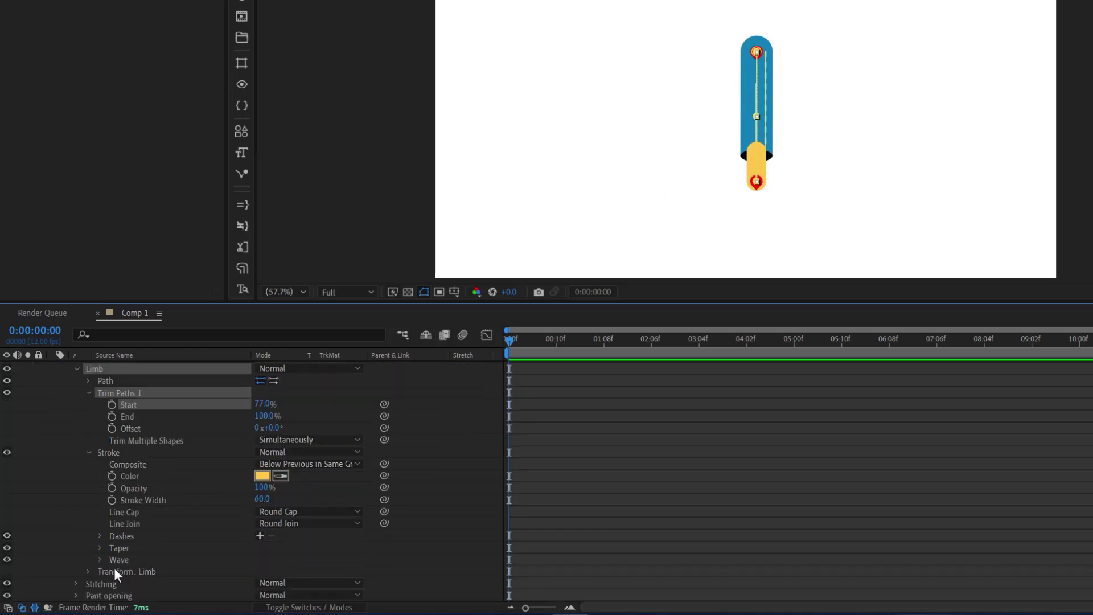
pyautogui.click(100, 547)
pyautogui.scroll(-2, 148, 540)
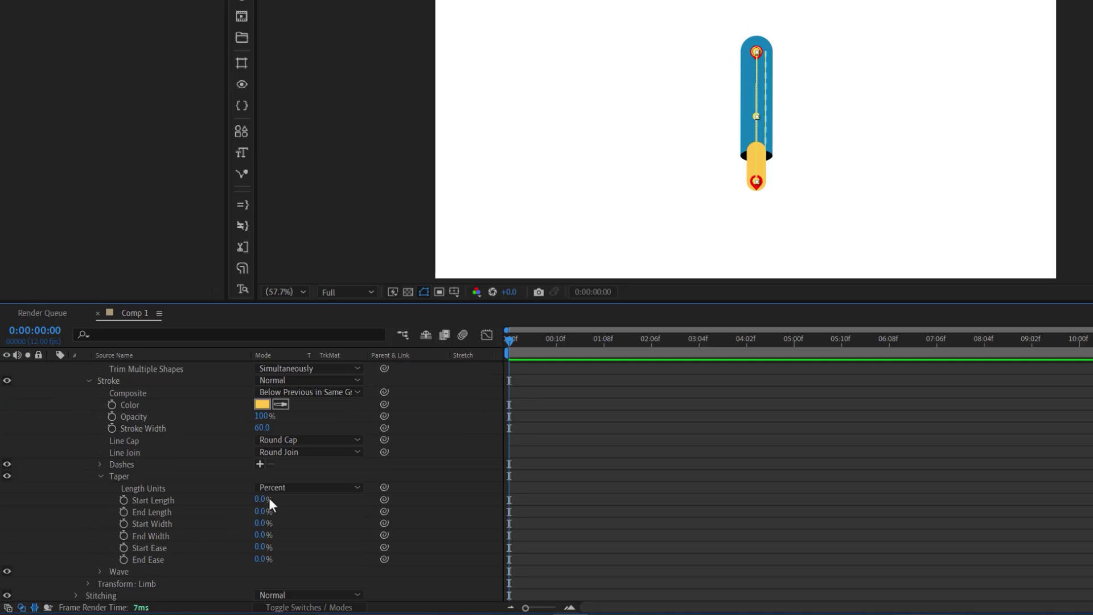
pyautogui.moveTo(267, 499); pyautogui.dragTo(277, 499)
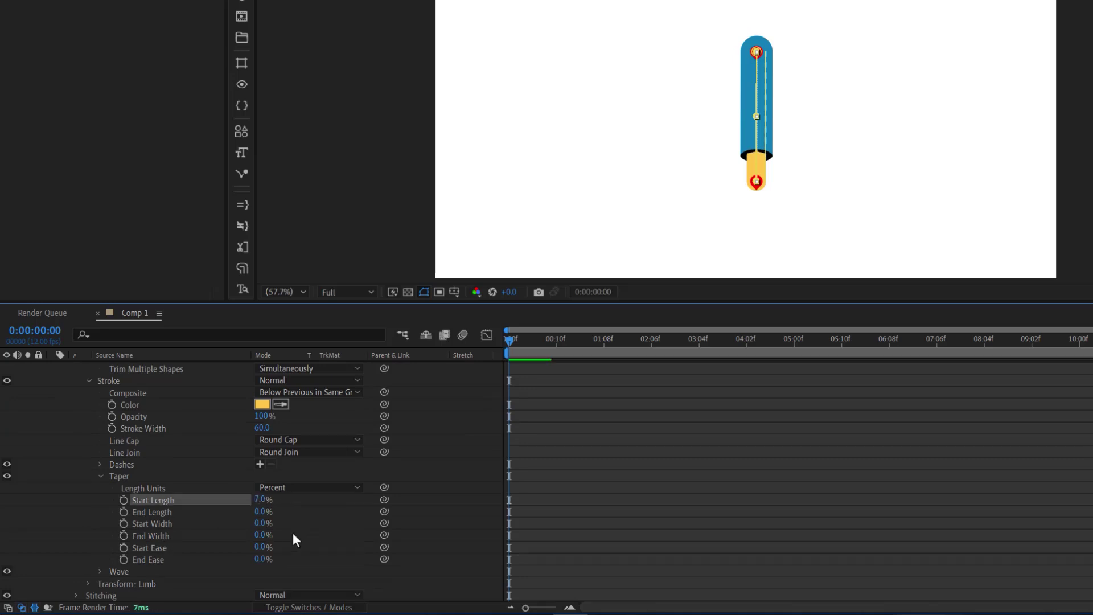
pyautogui.moveTo(261, 547); pyautogui.dragTo(271, 547)
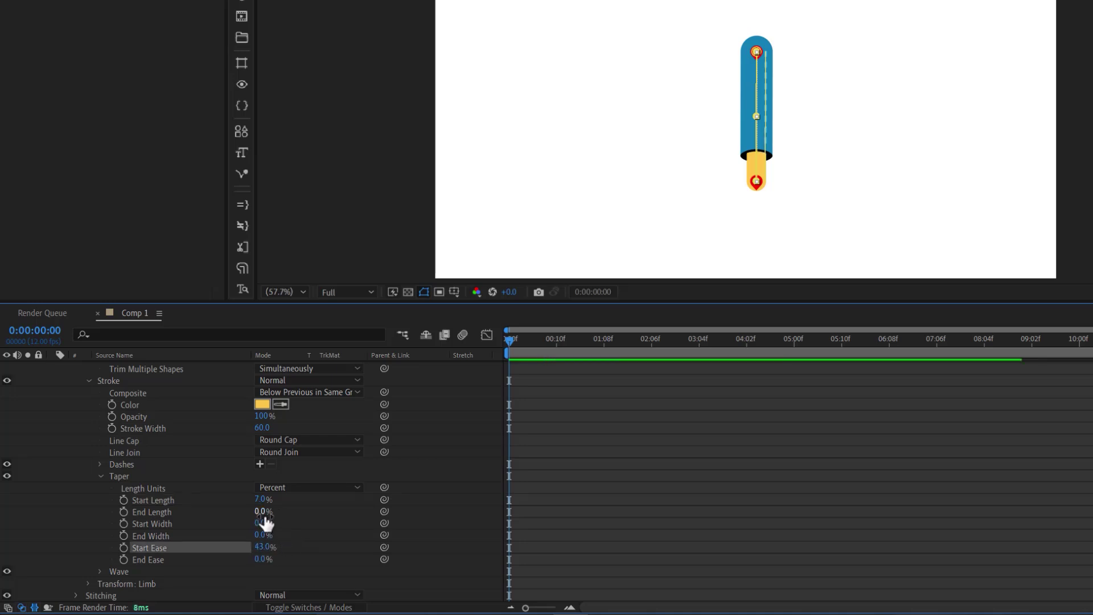
pyautogui.moveTo(257, 523); pyautogui.dragTo(277, 524)
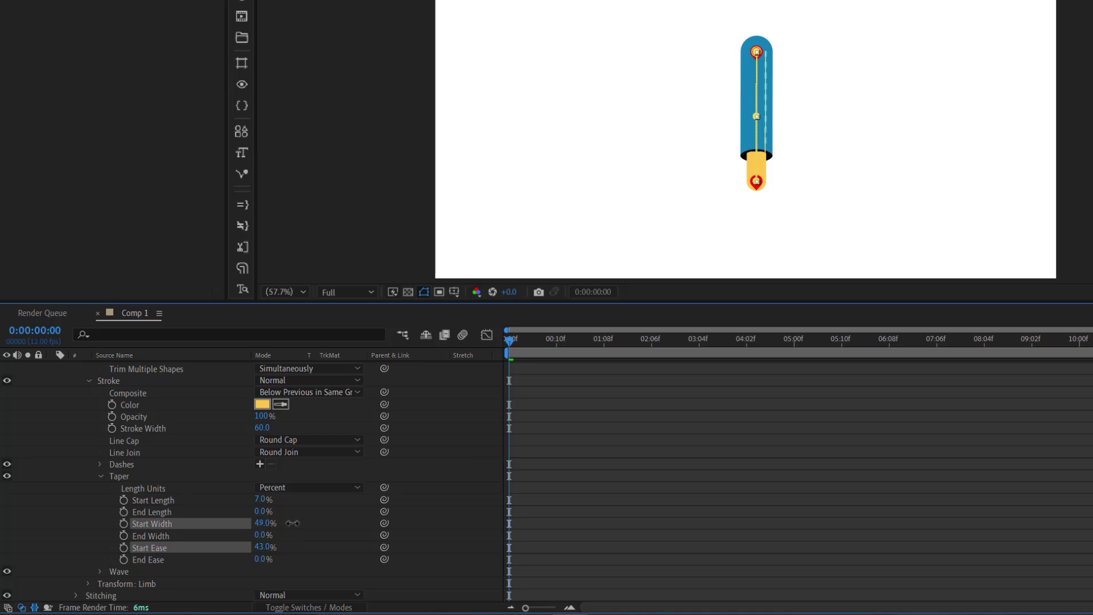
pyautogui.scroll(3, 285, 456)
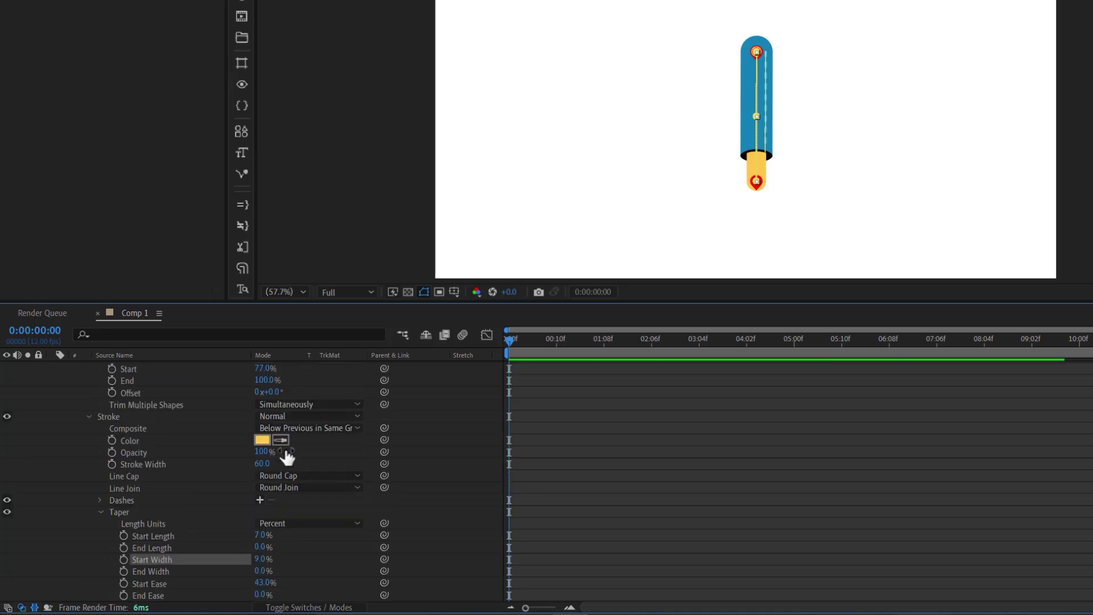
pyautogui.moveTo(267, 405); pyautogui.dragTo(263, 405)
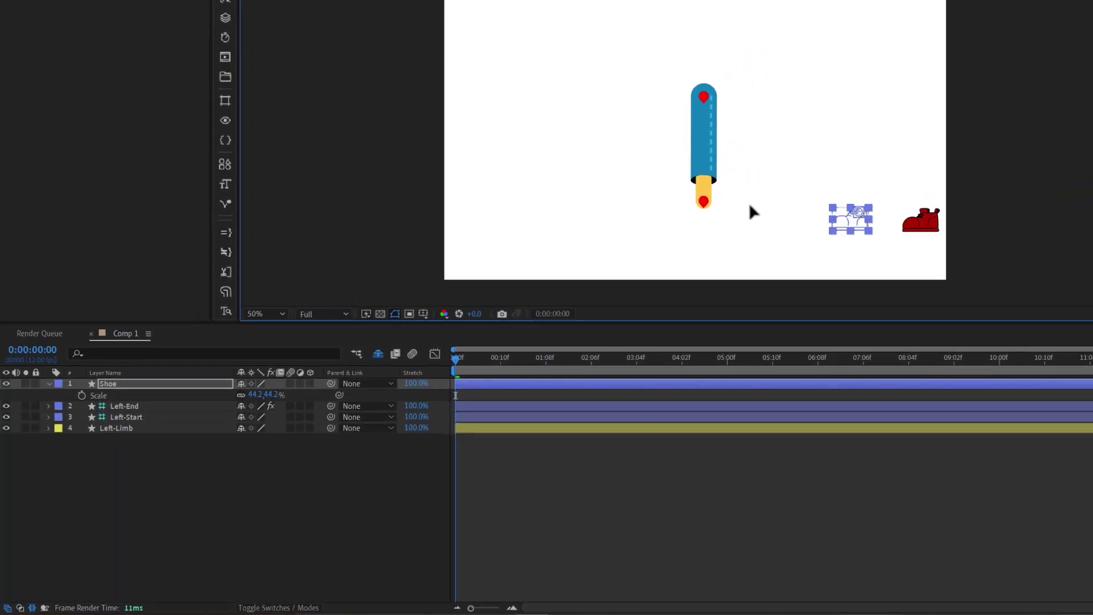
pyautogui.moveTo(925, 197); pyautogui.dragTo(765, 176)
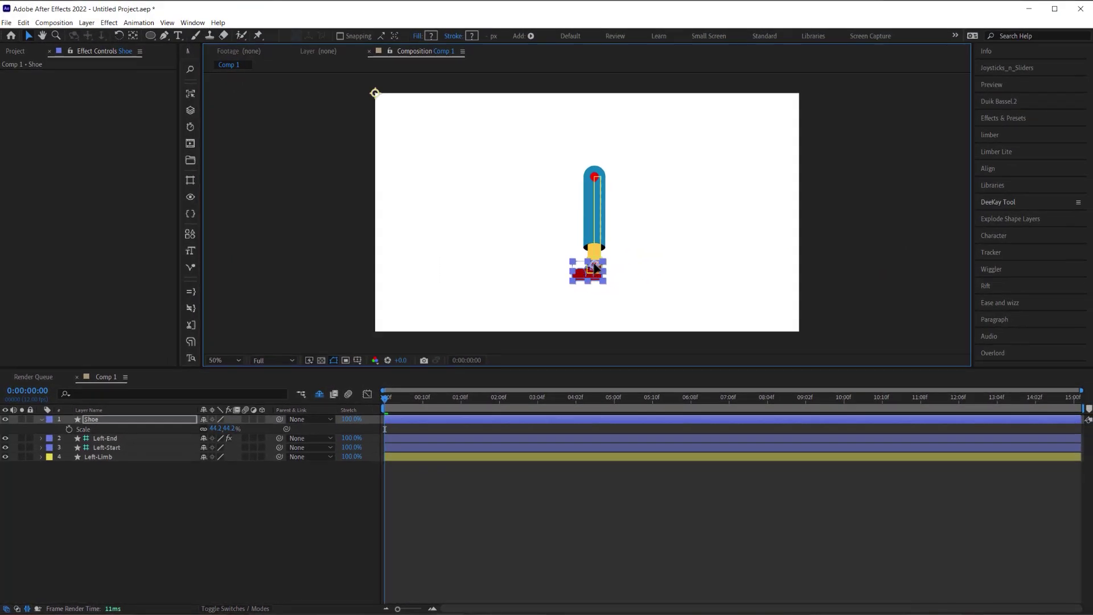
# Parent the Shoe layer to Left-End and bend the leg to test it.
pyautogui.moveTo(279, 419); pyautogui.dragTo(152, 439)
pyautogui.click(166, 441)
pyautogui.moveTo(595, 268)
pyautogui.mouseDown()
pyautogui.moveTo(593, 247)
pyautogui.moveTo(556, 237)
pyautogui.moveTo(592, 258)
pyautogui.mouseUp()
# Duplicate the Pant Leg group in the Left-Limb layer's Contents.
pyautogui.click(545, 506)
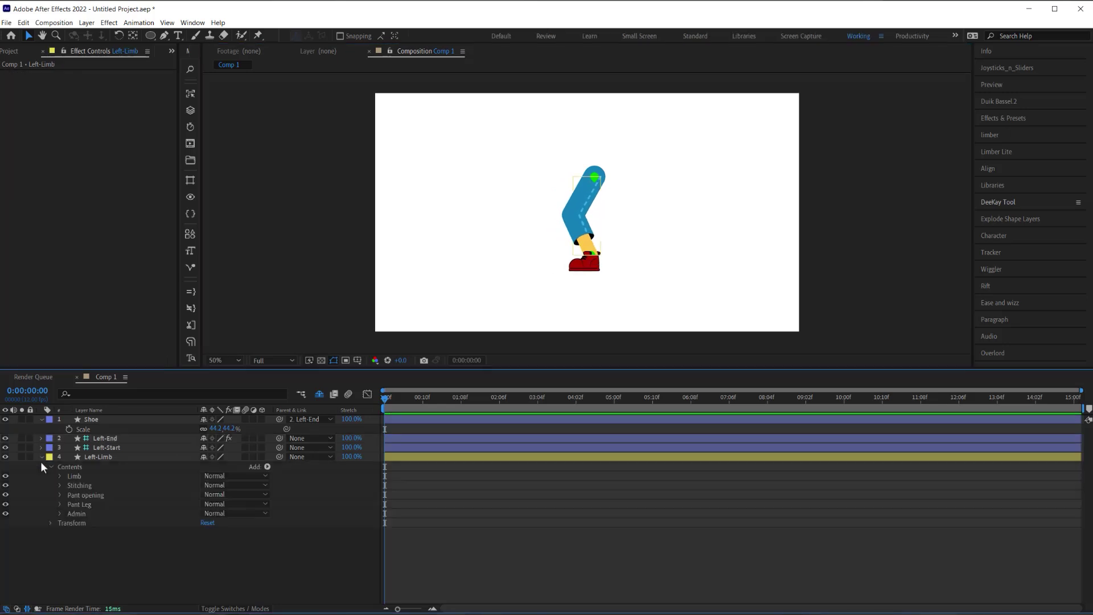
pyautogui.click(71, 502)
pyautogui.hotkey('ctrl', 'd')
# Make the original Pant Leg stroke black and 107 wide.
pyautogui.click(73, 512)
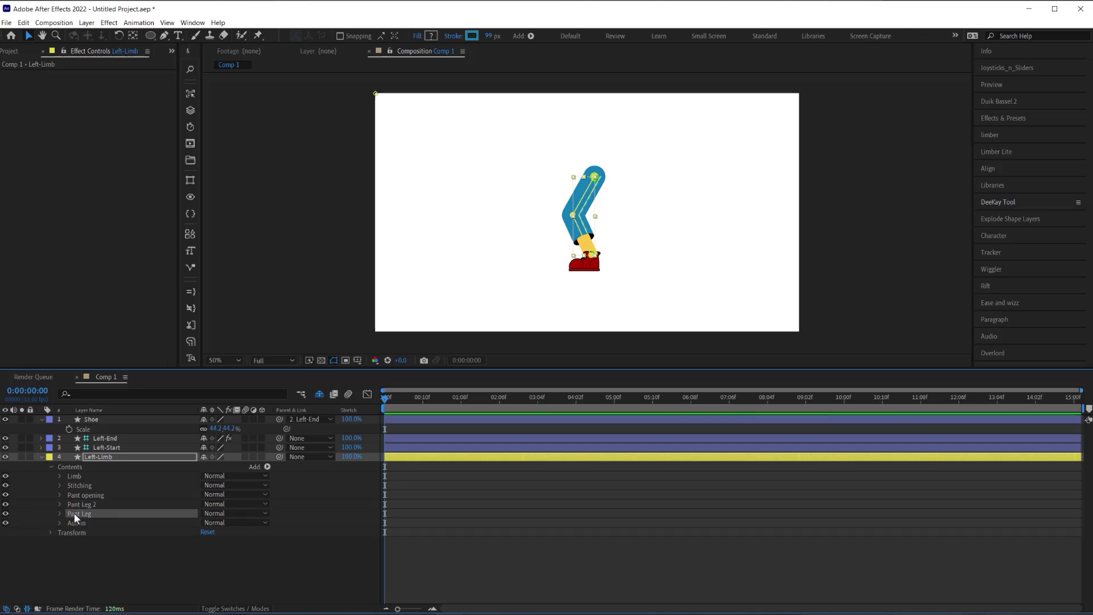
pyautogui.click(60, 513)
pyautogui.click(206, 466)
pyautogui.click(206, 355)
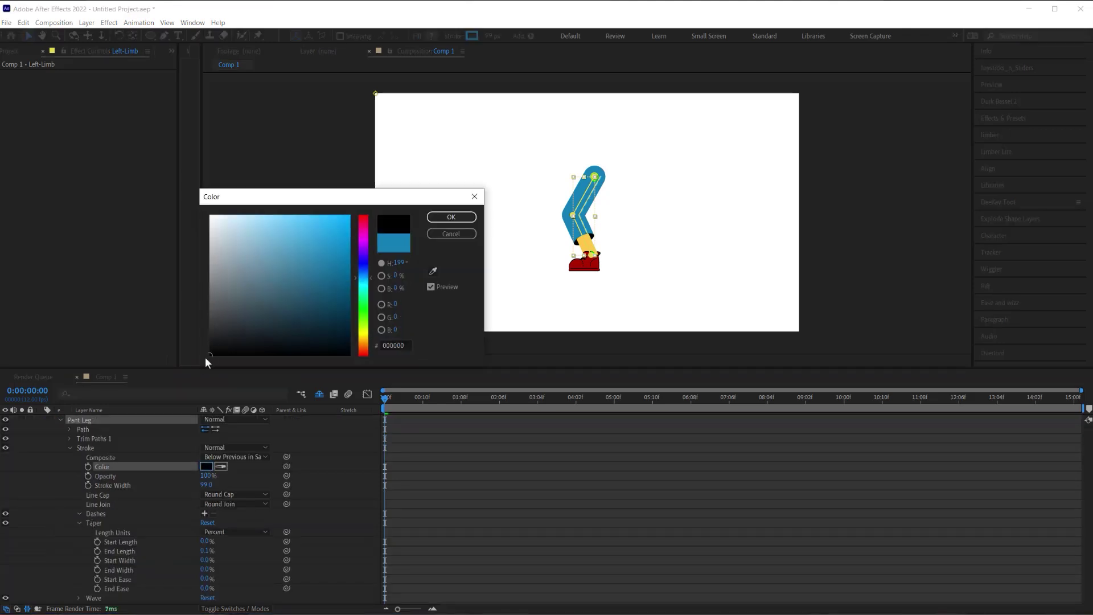
pyautogui.click(450, 217)
pyautogui.moveTo(204, 485); pyautogui.dragTo(234, 485)
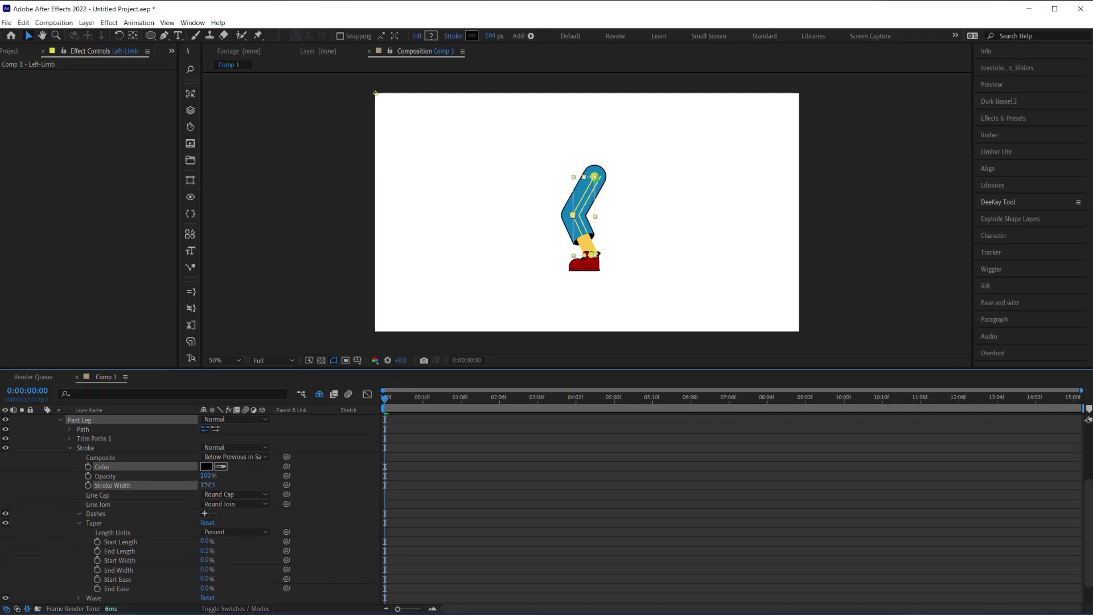
pyautogui.click(416, 470)
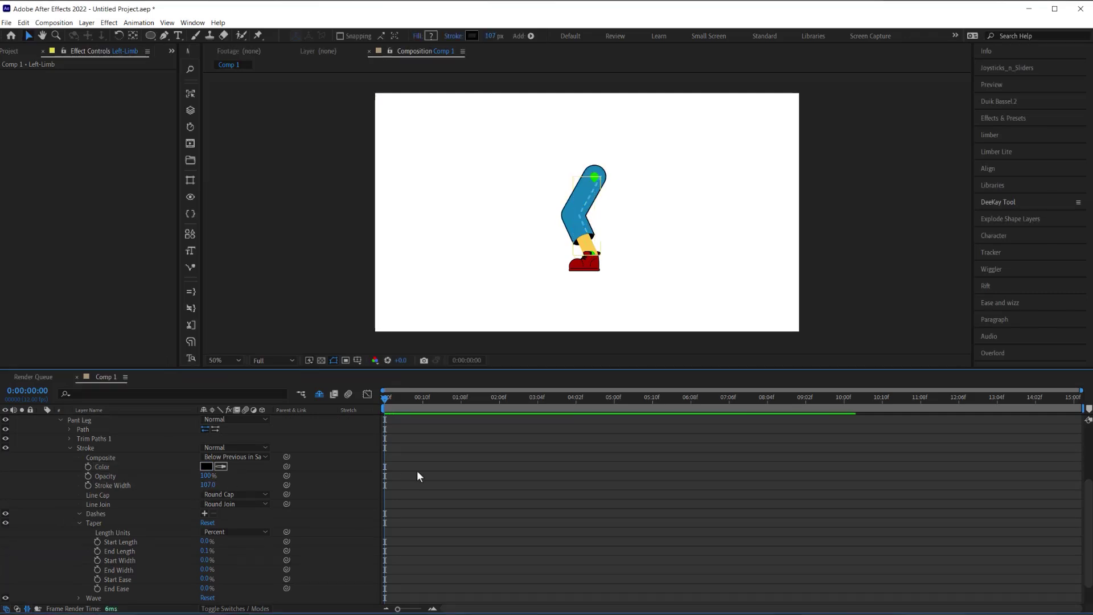
# Rename the group 'Pant Leg Outline' and bend the leg to check the outline.
pyautogui.click(91, 421)
pyautogui.press('Return')
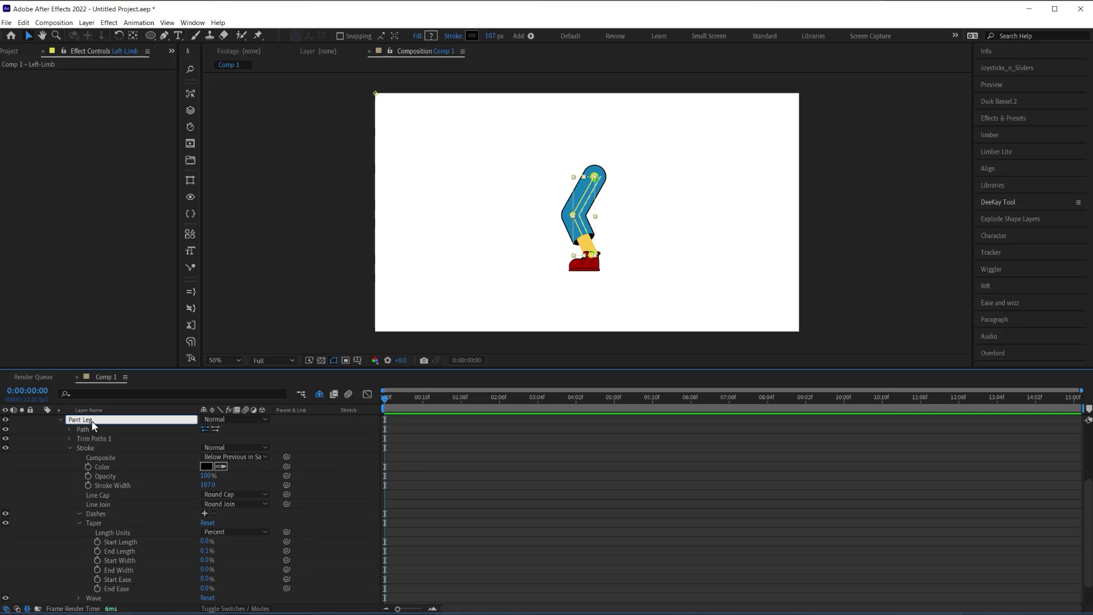
pyautogui.write('Outline')
pyautogui.click(475, 457)
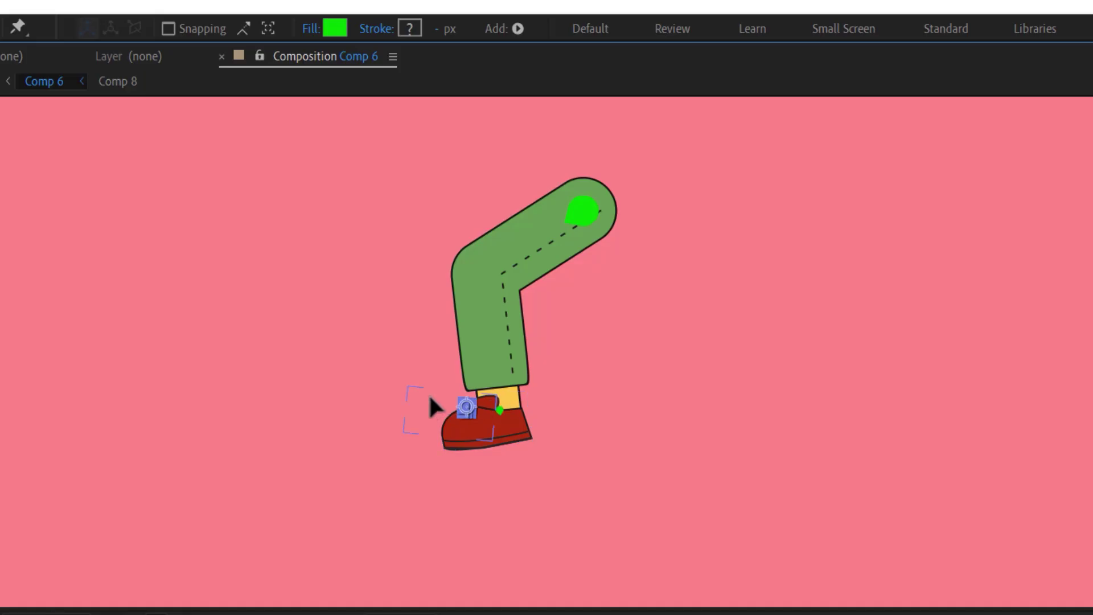
pyautogui.moveTo(431, 401); pyautogui.dragTo(709, 395)
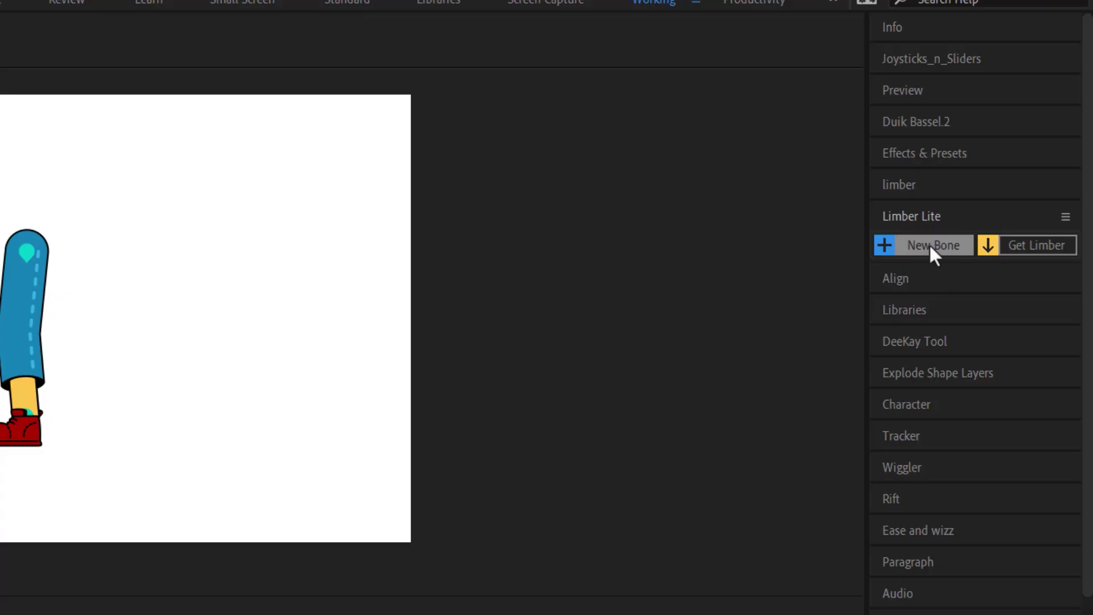
# Create a new Limber limb named 'Right'.
pyautogui.click(928, 243)
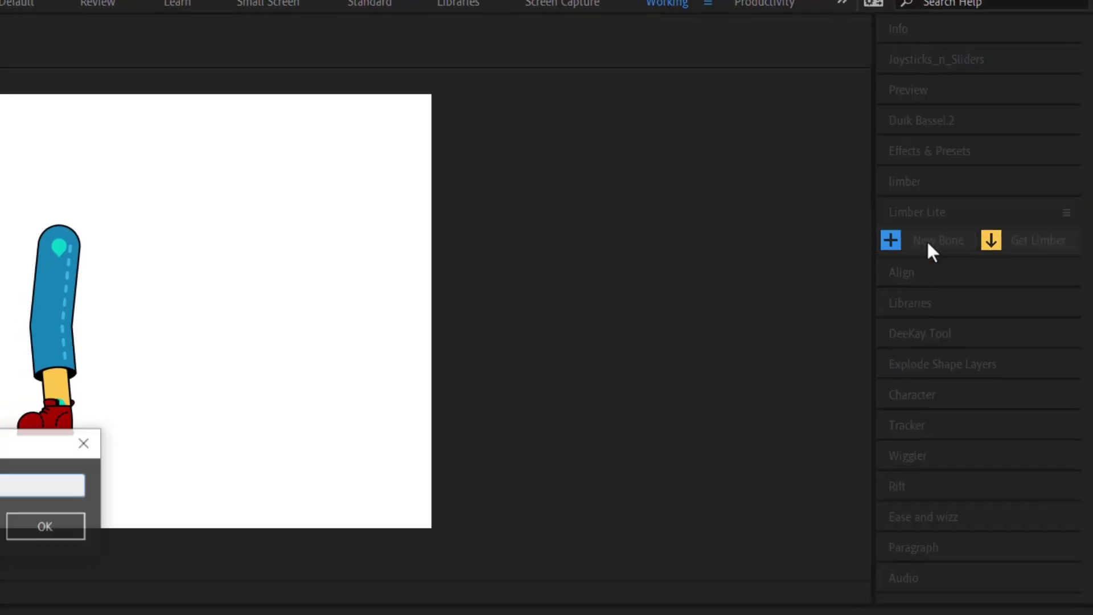
pyautogui.write('Right')
pyautogui.click(519, 322)
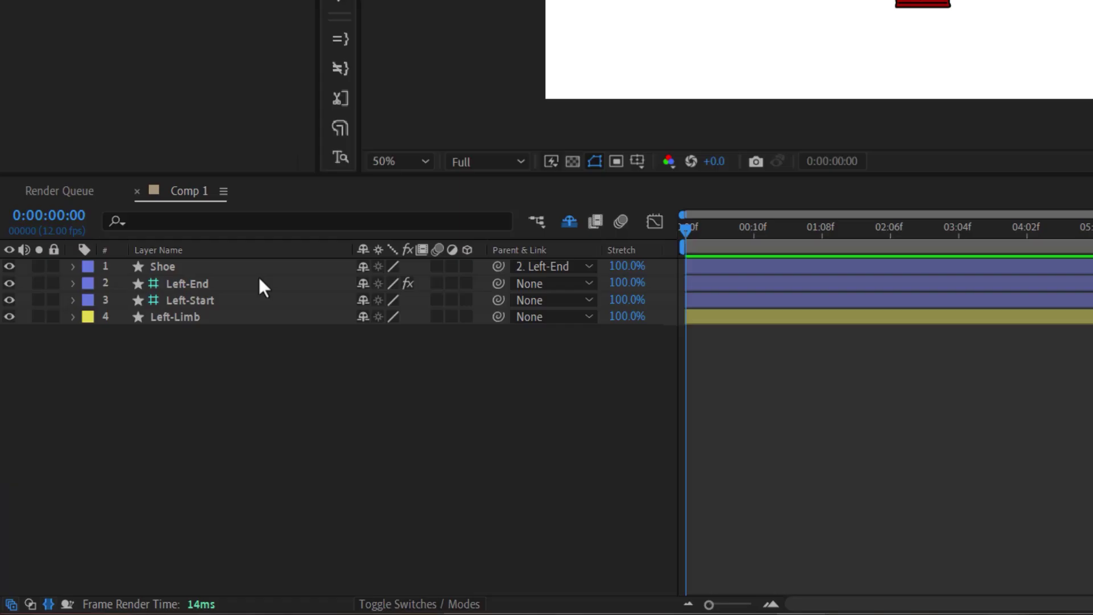
# Plainly duplicate the Left-End, Left-Start and Left-Limb layers with Ctrl+D and move the copies under Shoe.
pyautogui.click(124, 429)
pyautogui.keyDown('shift'); pyautogui.click(209, 317); pyautogui.keyUp('shift')
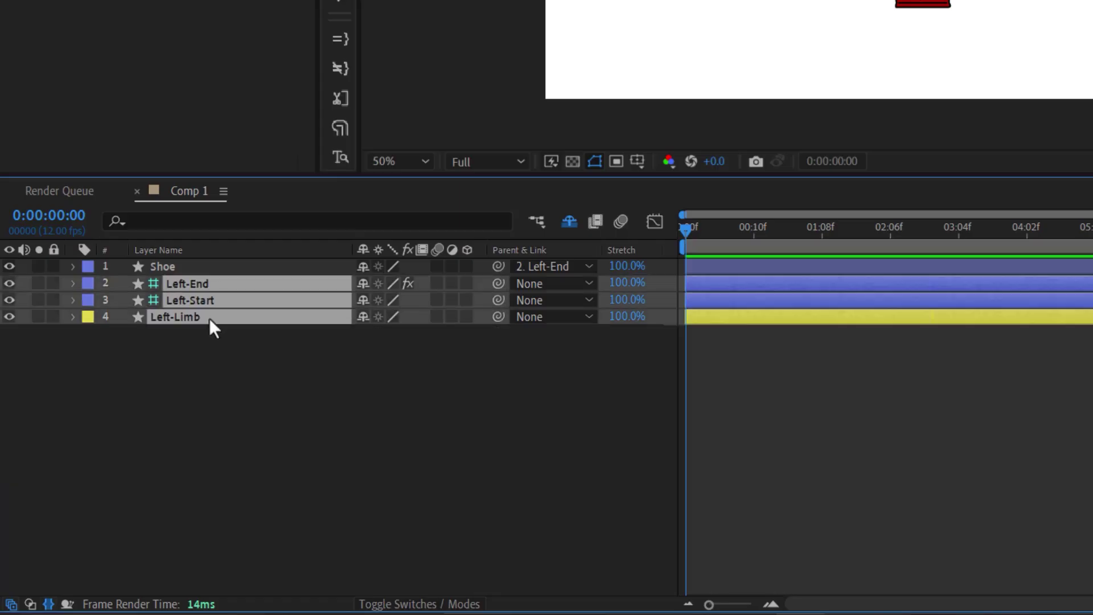
pyautogui.hotkey('ctrl', 'd')
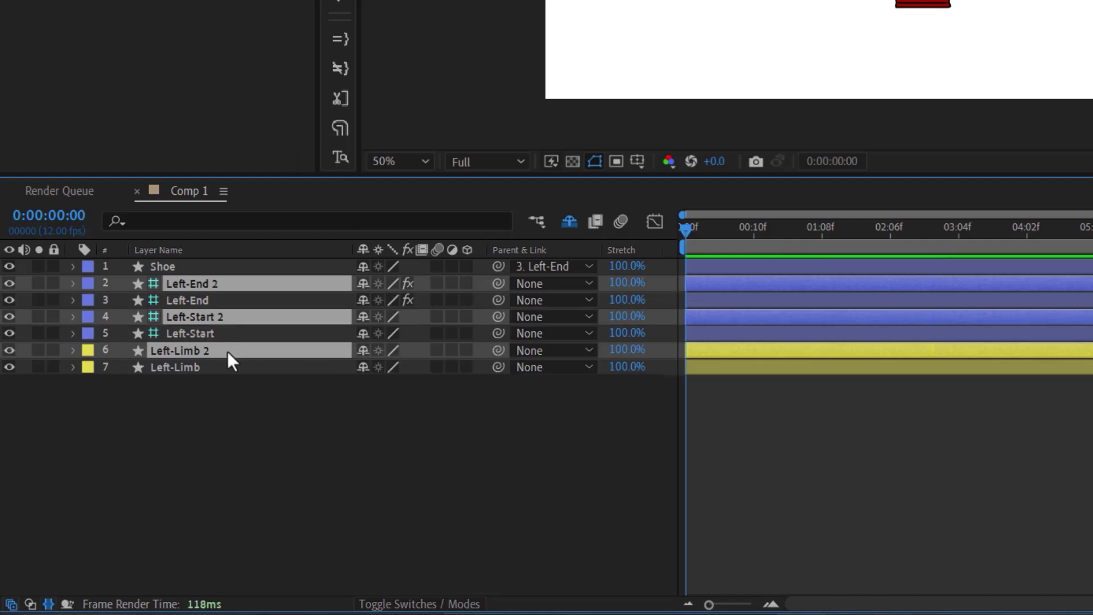
pyautogui.moveTo(228, 351); pyautogui.dragTo(228, 273)
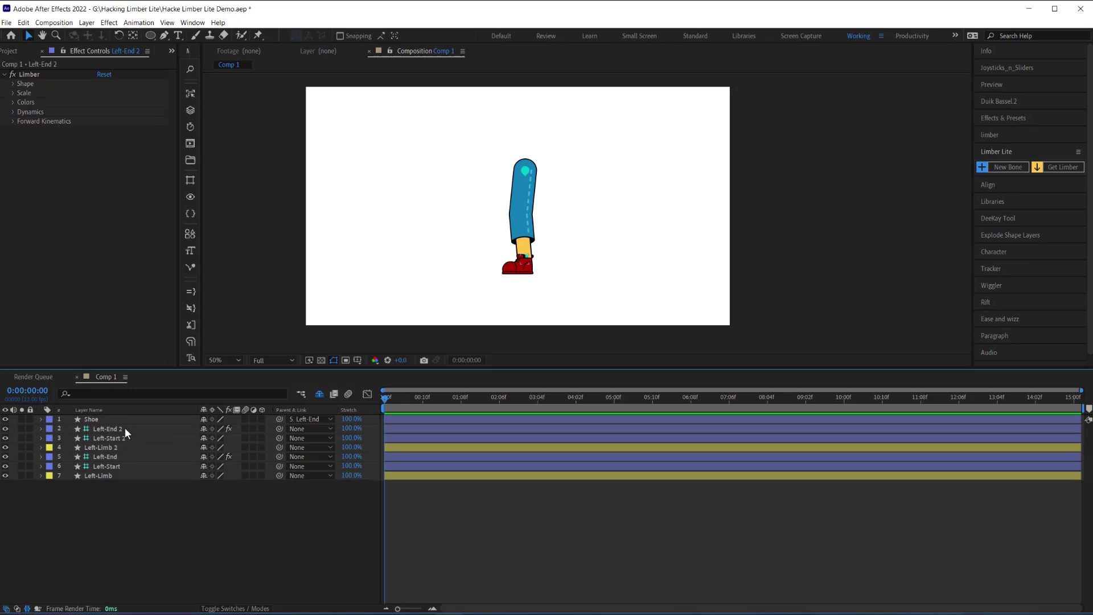
# Drag the Left-Start 2 hip controller right to test the copy, then delete the three plain duplicates.
pyautogui.click(125, 433)
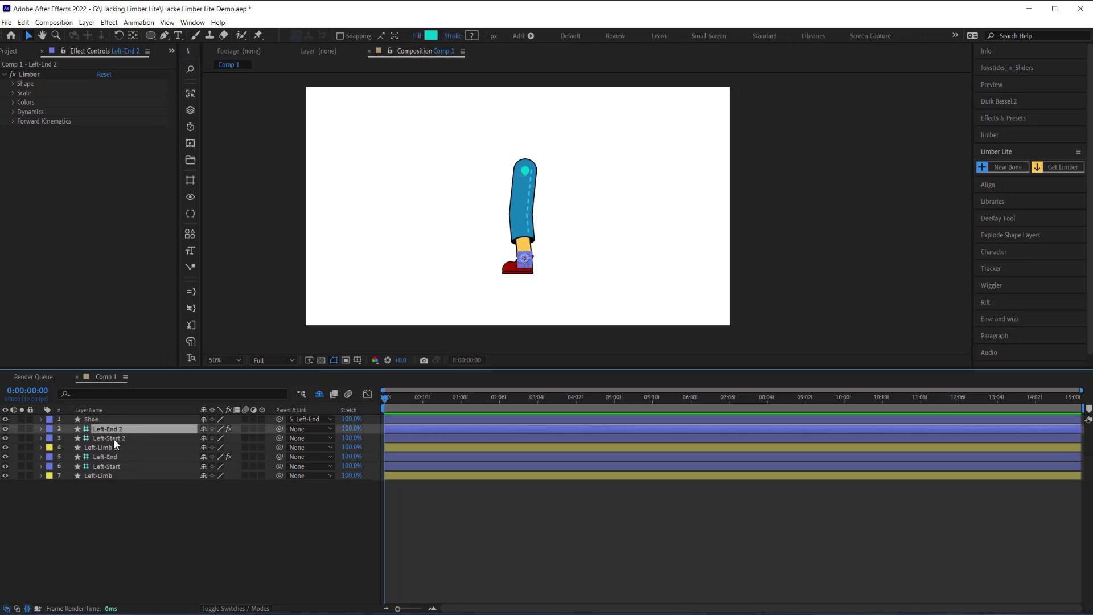
pyautogui.click(114, 439)
pyautogui.click(114, 475)
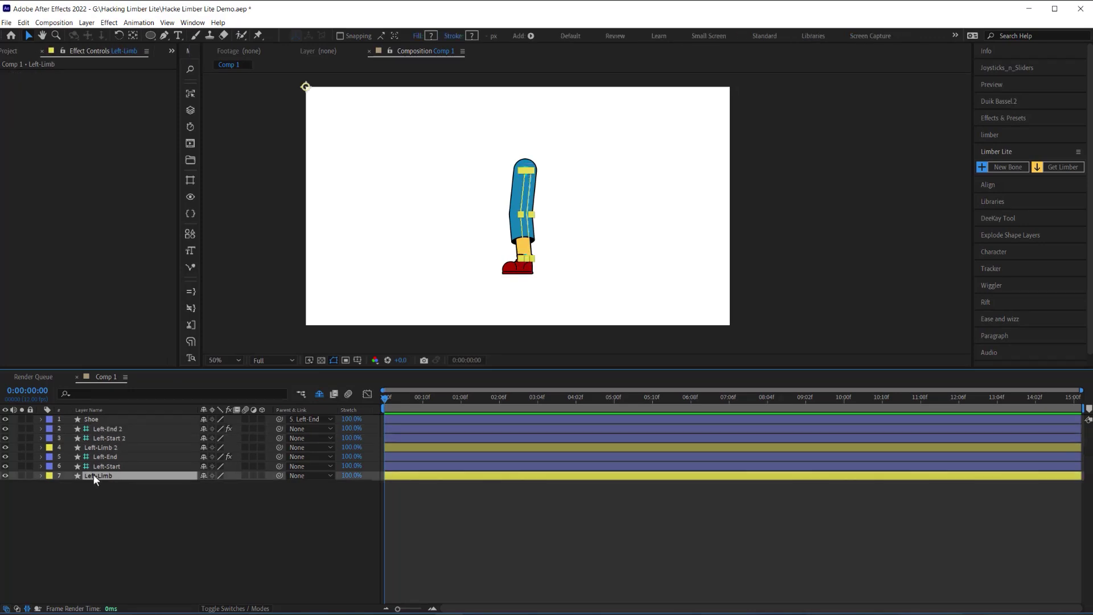
pyautogui.click(117, 438)
pyautogui.moveTo(525, 172); pyautogui.dragTo(589, 176)
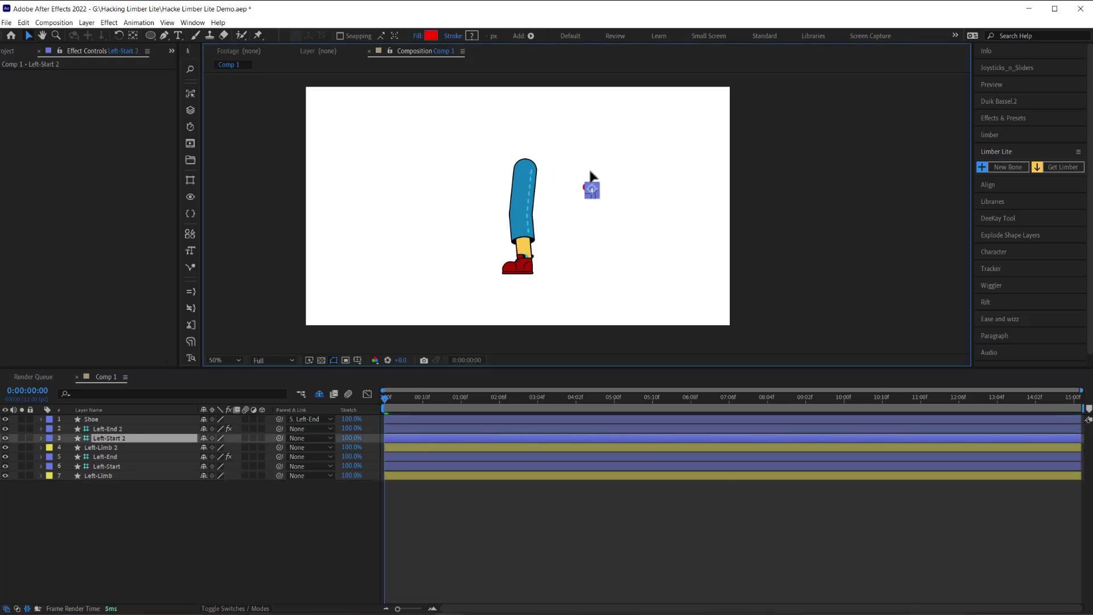
pyautogui.click(194, 519)
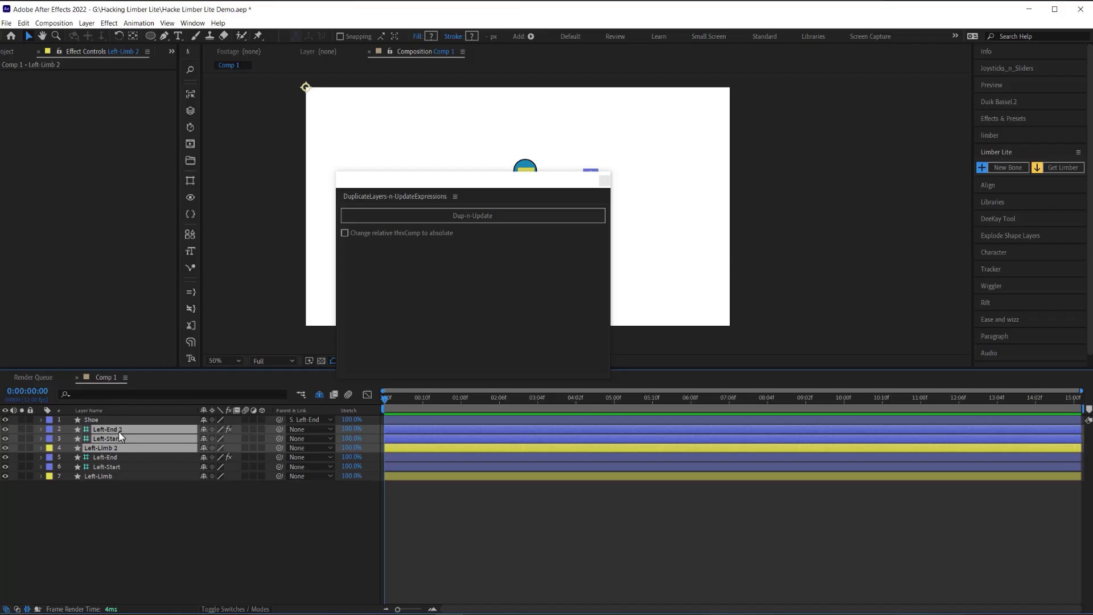
pyautogui.press('Delete')
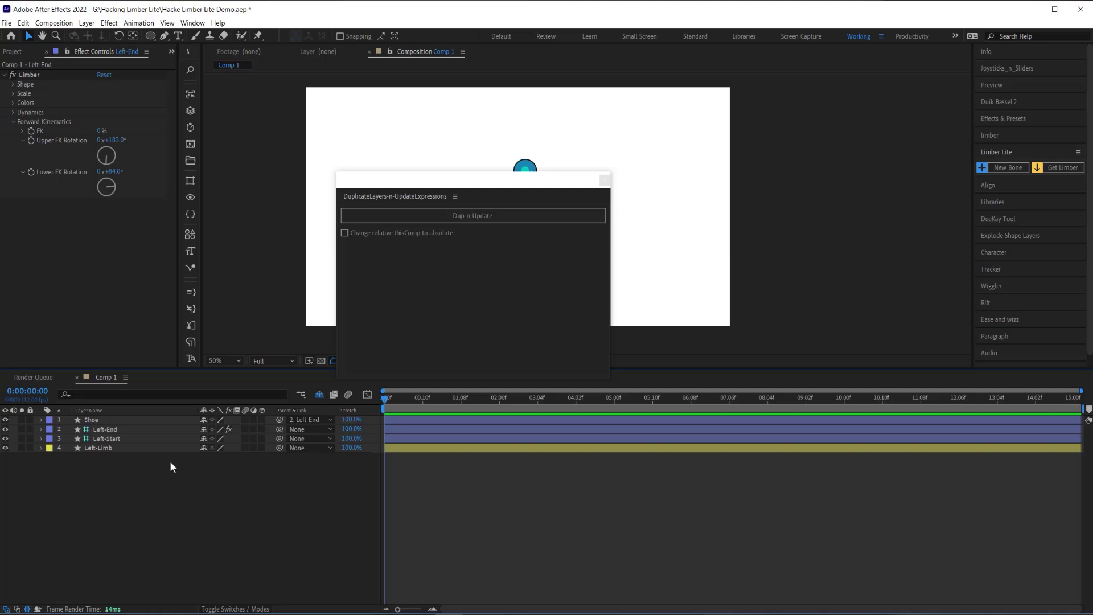
# Run Dup-n-Update on the three Left layers and move the new copies directly under Shoe.
pyautogui.click(128, 449)
pyautogui.keyDown('shift'); pyautogui.click(132, 434); pyautogui.keyUp('shift')
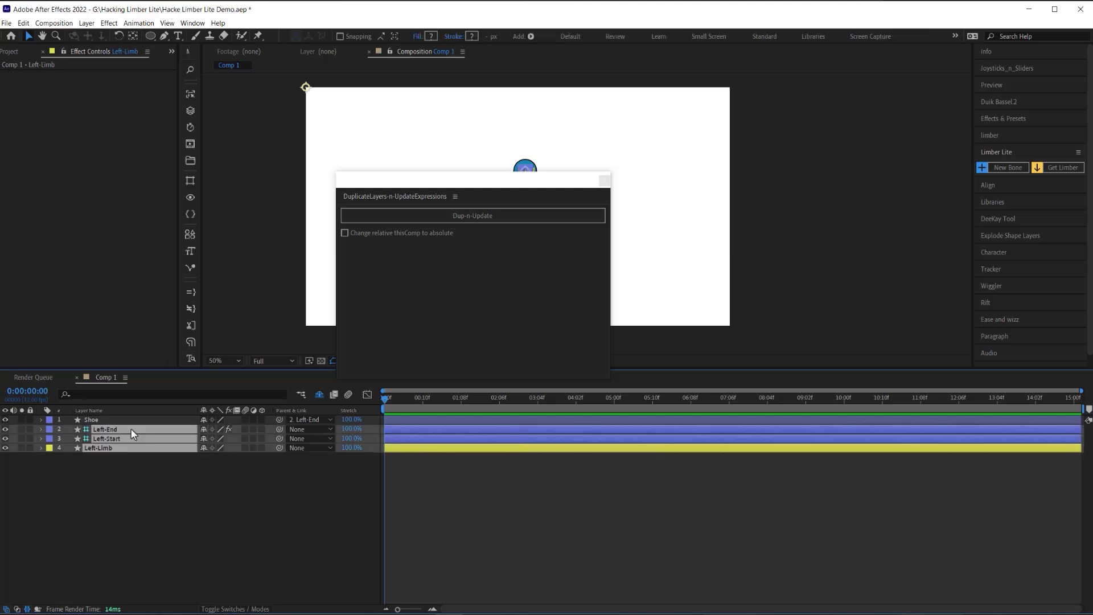
pyautogui.click(483, 214)
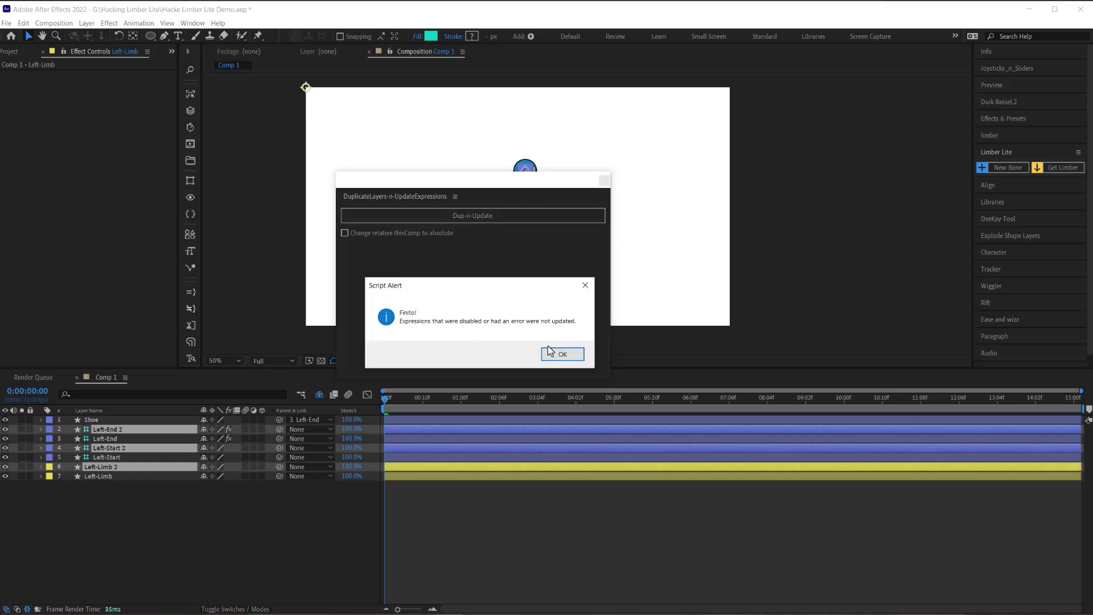
pyautogui.click(562, 354)
pyautogui.moveTo(121, 429); pyautogui.dragTo(120, 446)
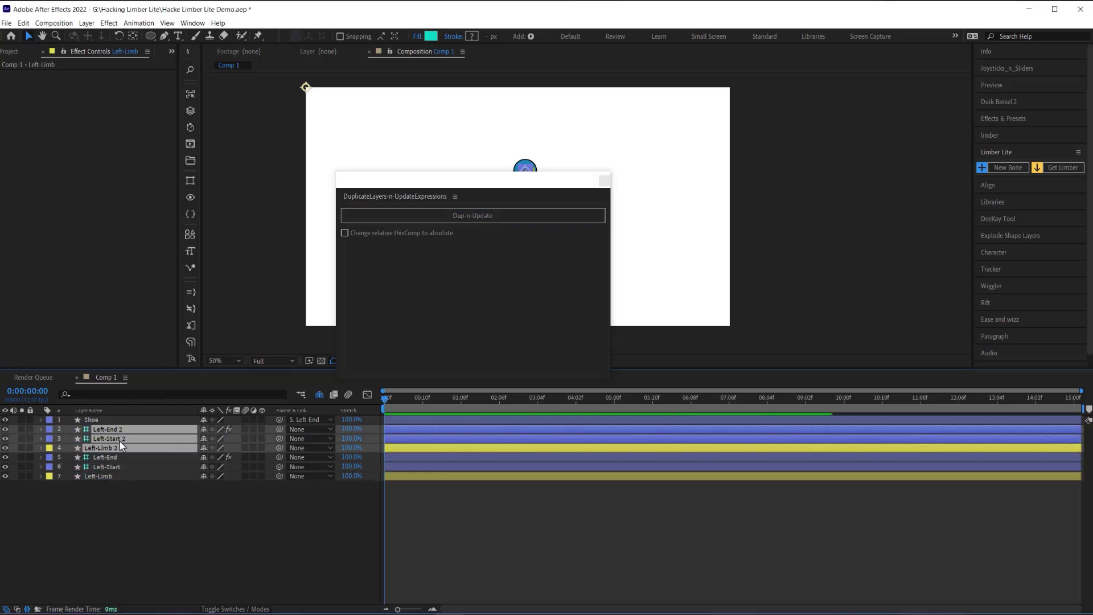
pyautogui.click(125, 487)
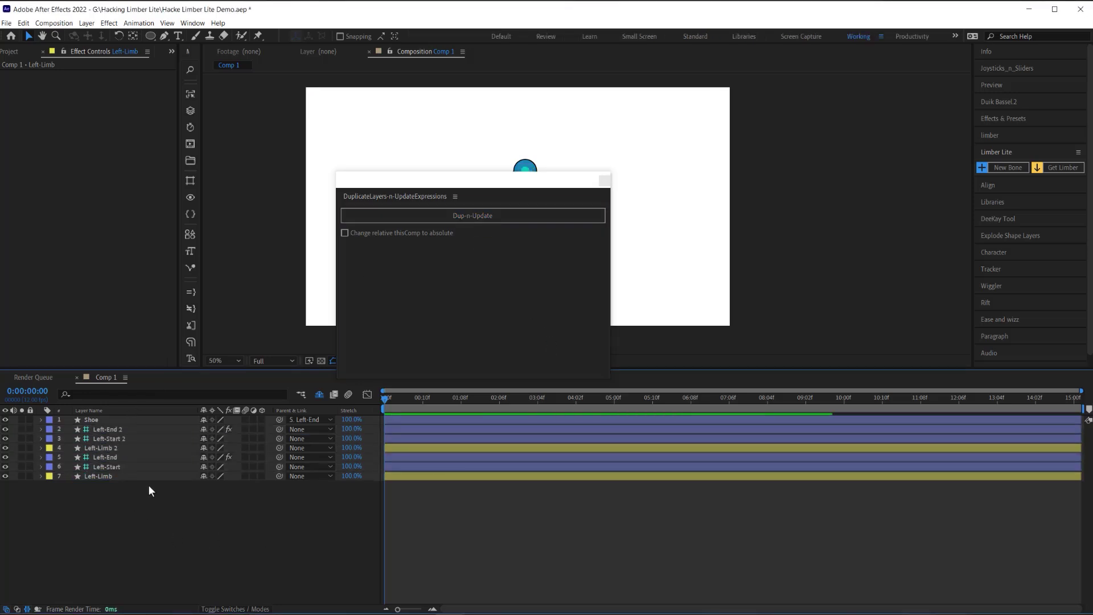
# Compare the Limber settings of the original Left layers with the Left-End 2 and Left-Start 2 copies.
pyautogui.click(104, 459)
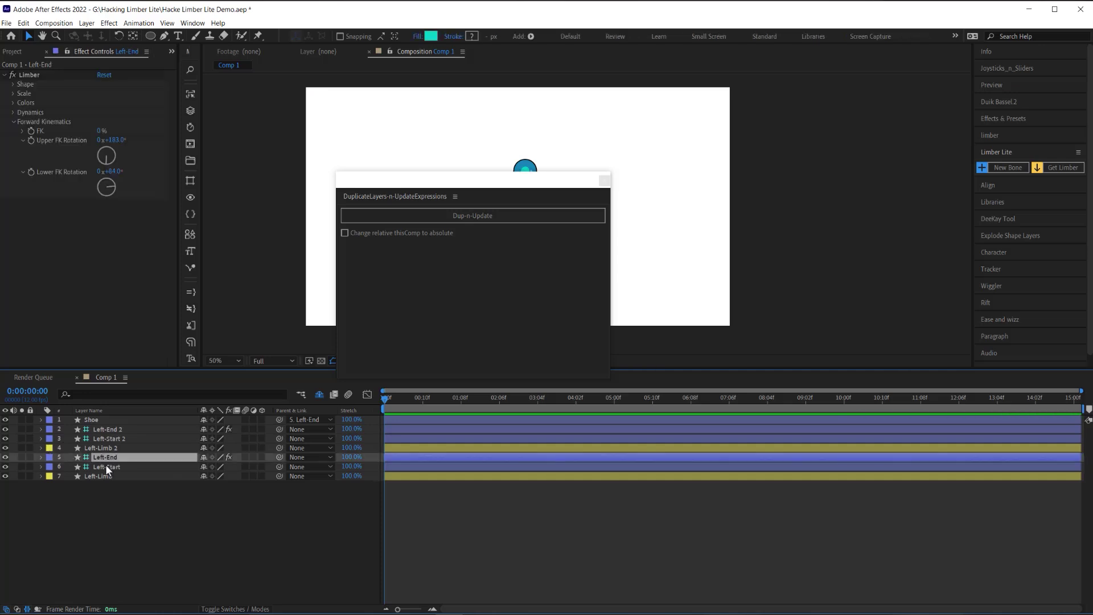
pyautogui.click(101, 467)
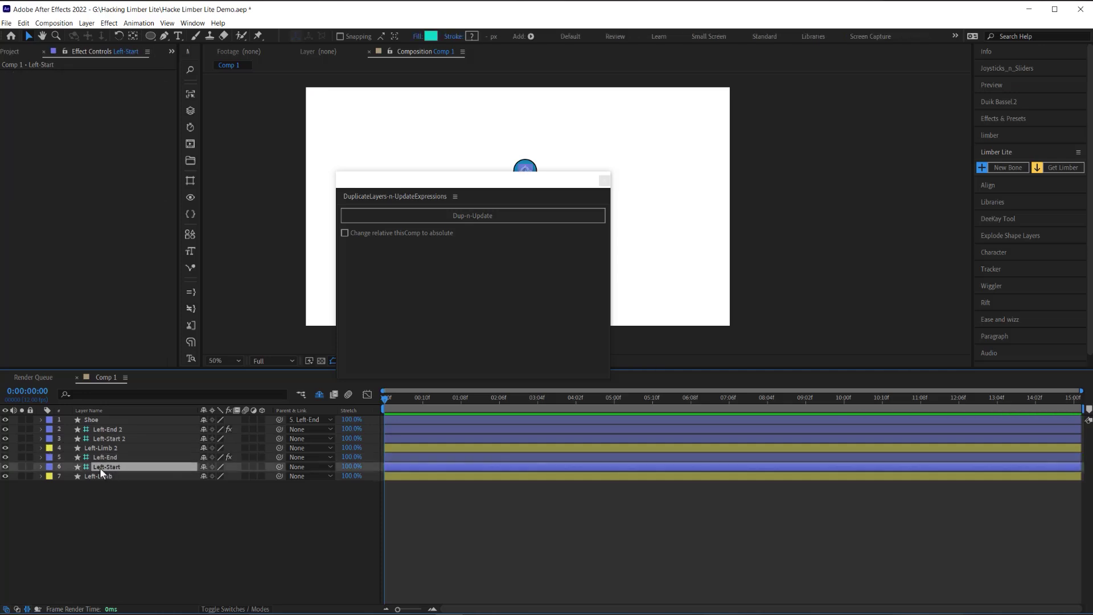
pyautogui.click(108, 430)
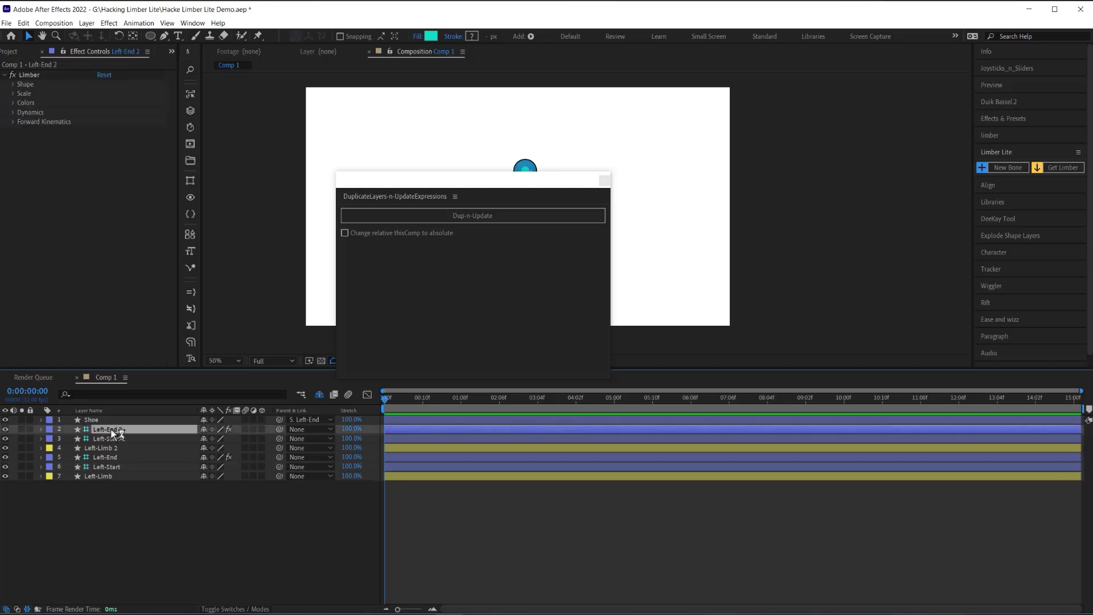
pyautogui.keyDown('shift'); pyautogui.click(111, 439); pyautogui.keyUp('shift')
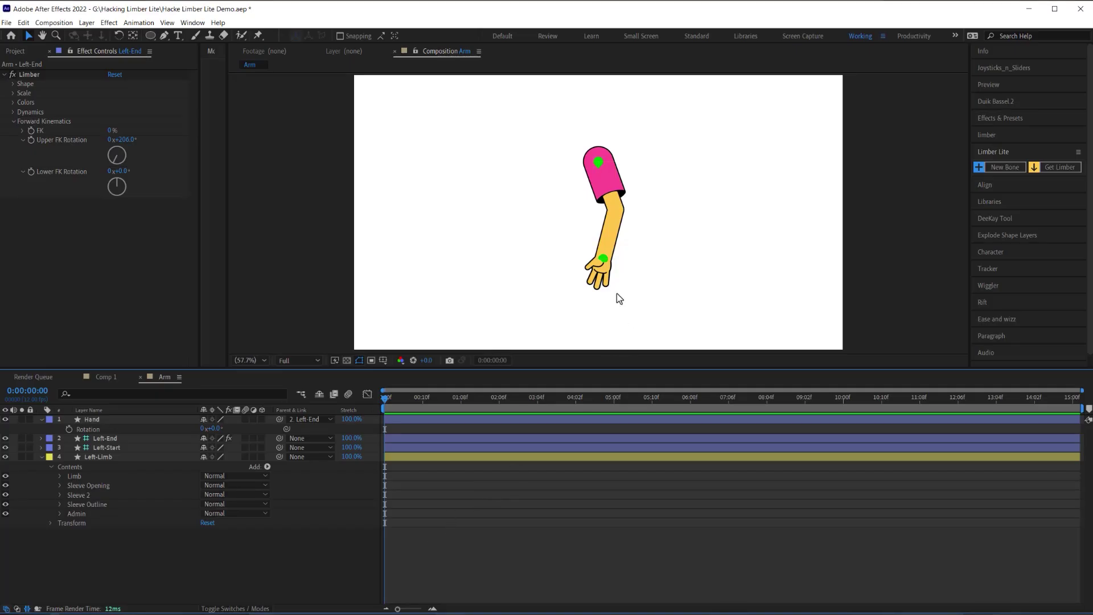
# Parent the Hand layer to Left-End and drag the wrist controller to swing the arm toward the lower left.
pyautogui.click(605, 261)
pyautogui.moveTo(612, 262); pyautogui.dragTo(613, 246)
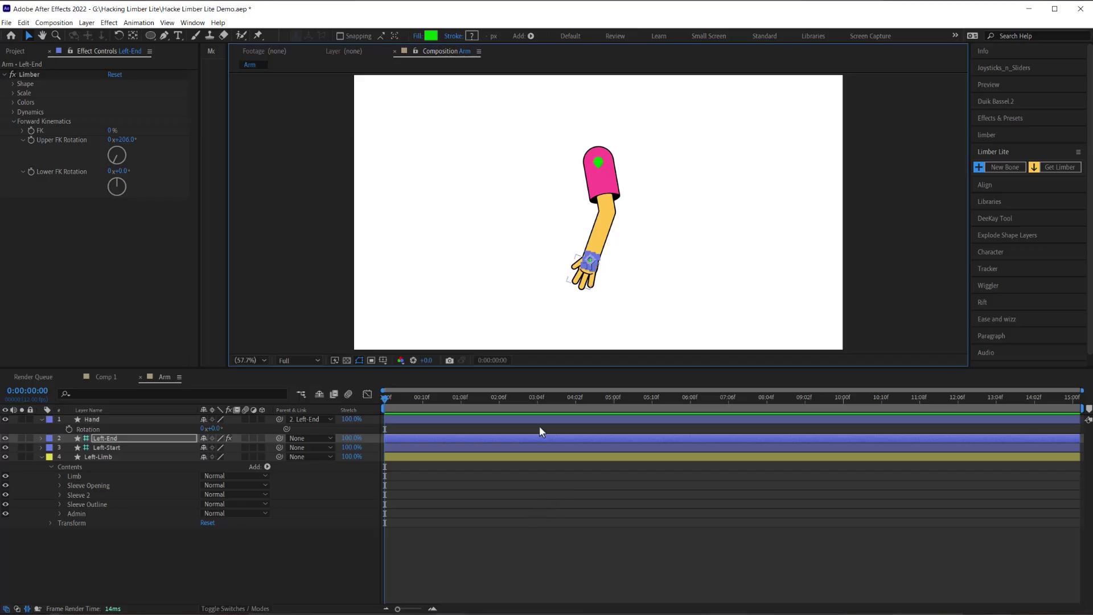
pyautogui.click(161, 419)
pyautogui.moveTo(279, 419); pyautogui.dragTo(138, 436)
pyautogui.click(139, 436)
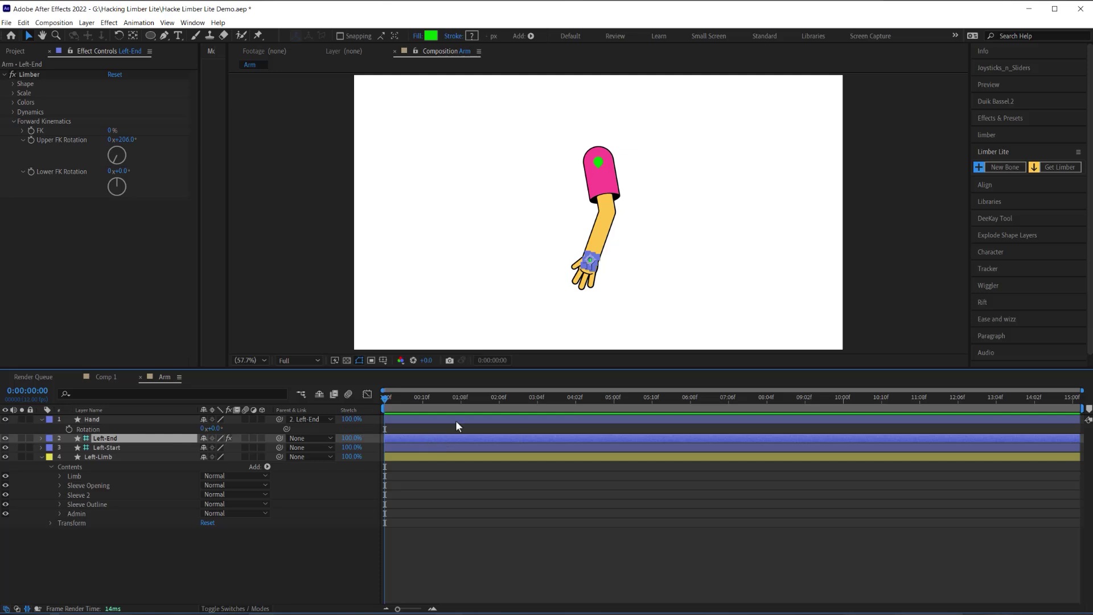
pyautogui.moveTo(592, 260)
pyautogui.mouseDown()
pyautogui.moveTo(535, 244)
pyautogui.moveTo(583, 267)
pyautogui.moveTo(592, 253)
pyautogui.mouseUp()
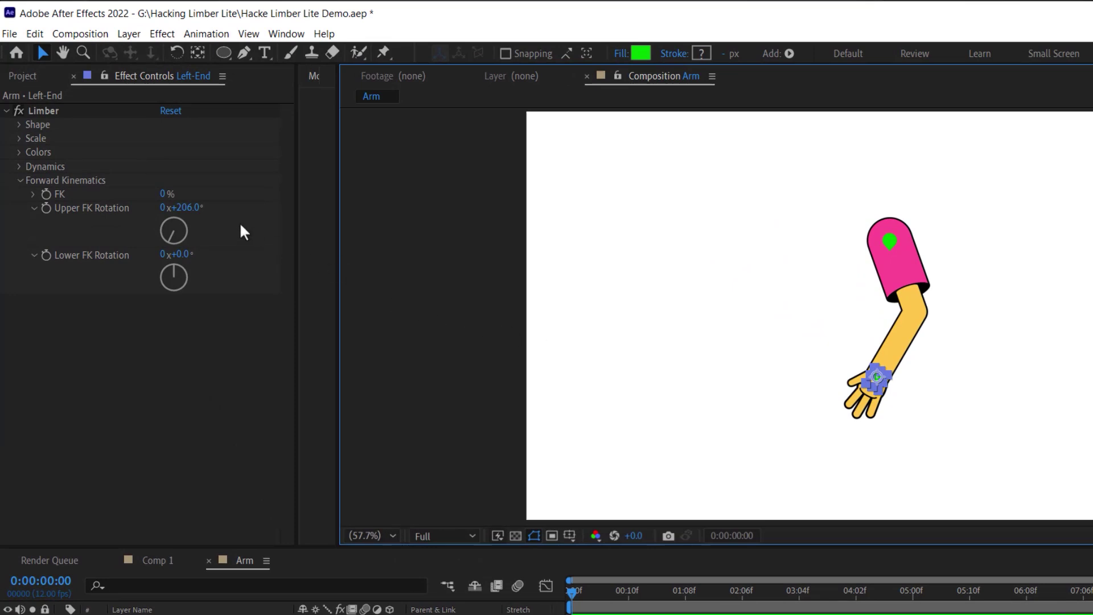
# Scrub Left-End's Limber FK value from 0% to 100%, leaving the hand detached.
pyautogui.click(27, 178)
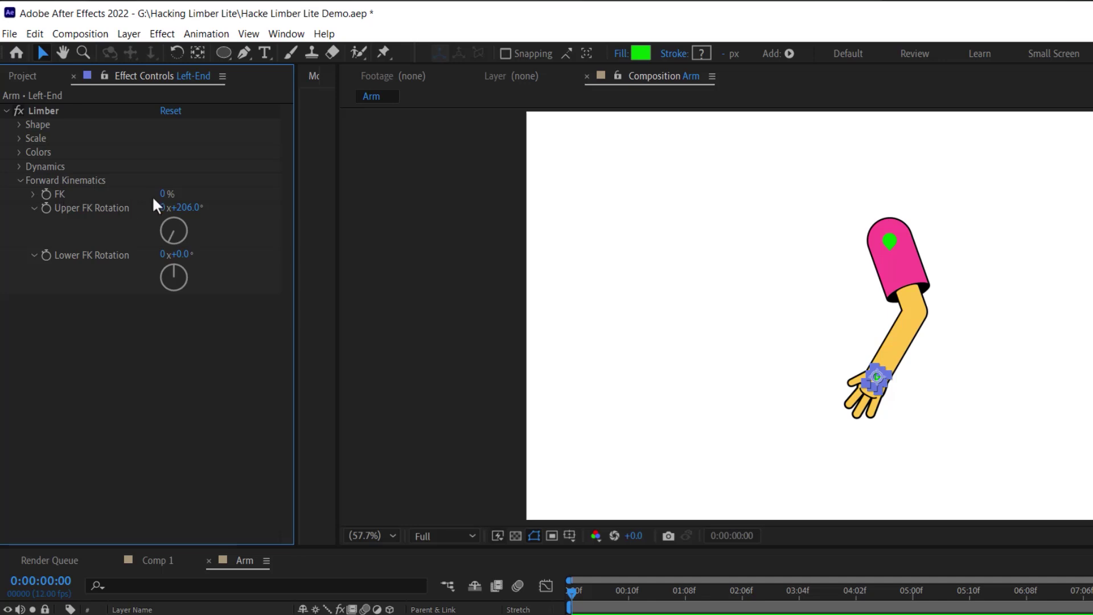
pyautogui.moveTo(166, 200); pyautogui.dragTo(290, 198)
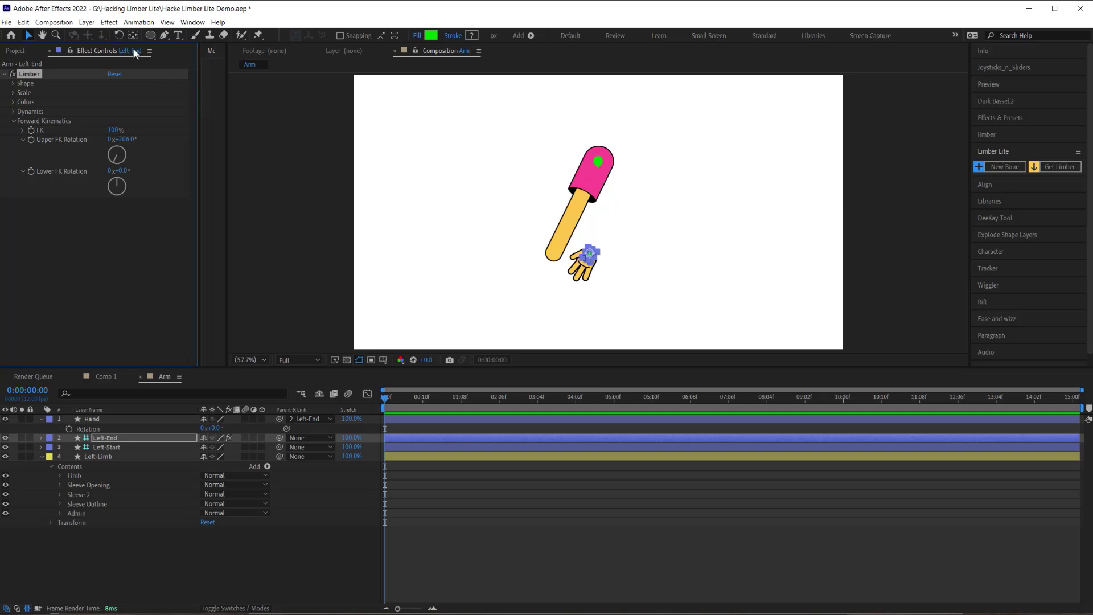
# Add a Null Object layer and show its Position property.
pyautogui.click(93, 23)
pyautogui.moveTo(179, 36)
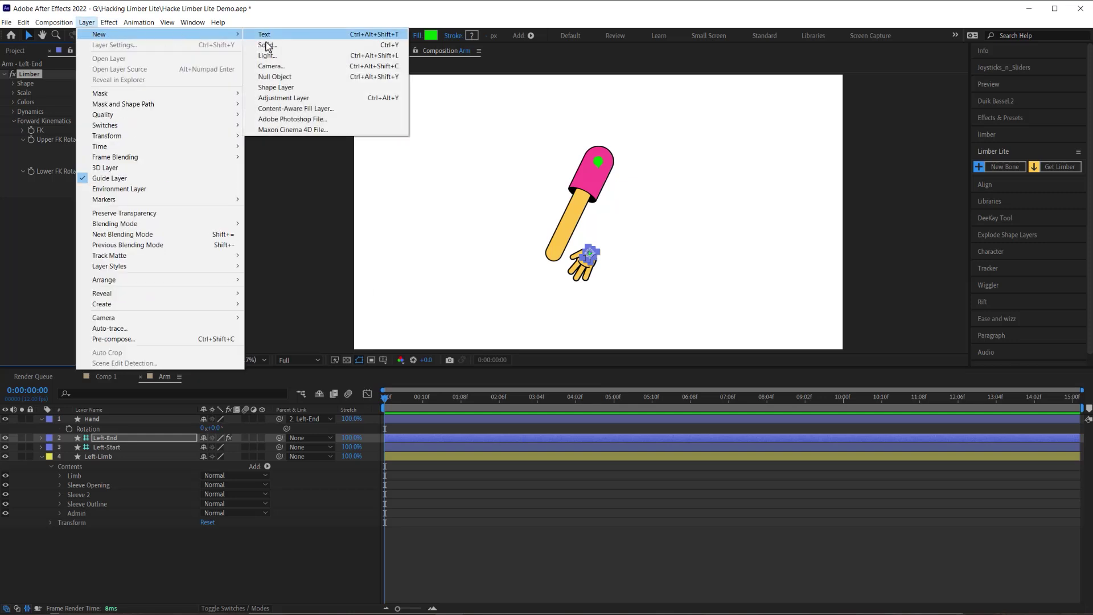
pyautogui.click(278, 77)
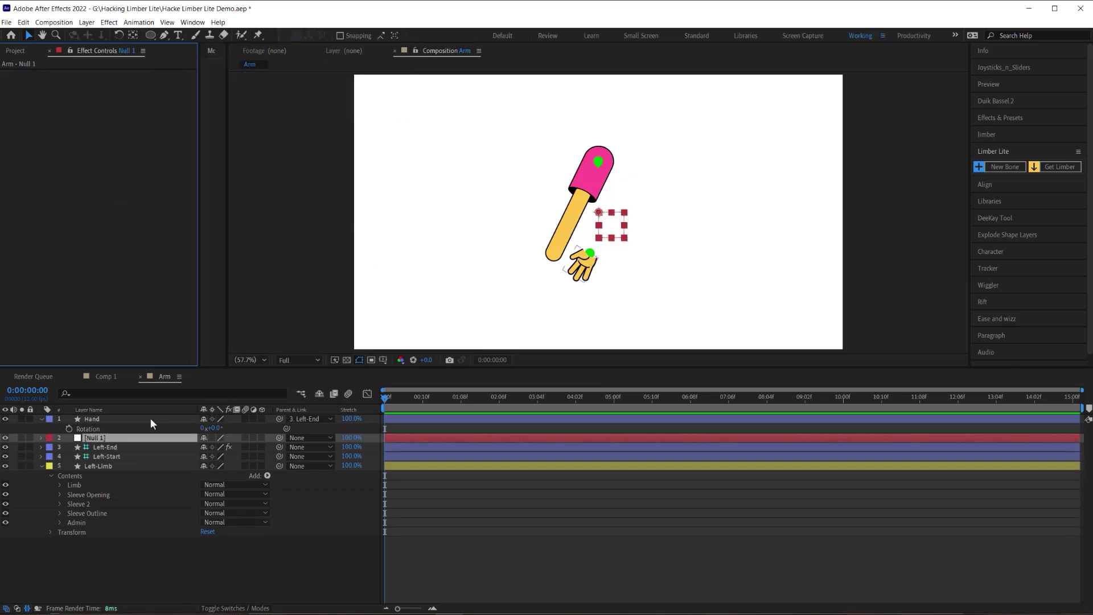
pyautogui.press('p')
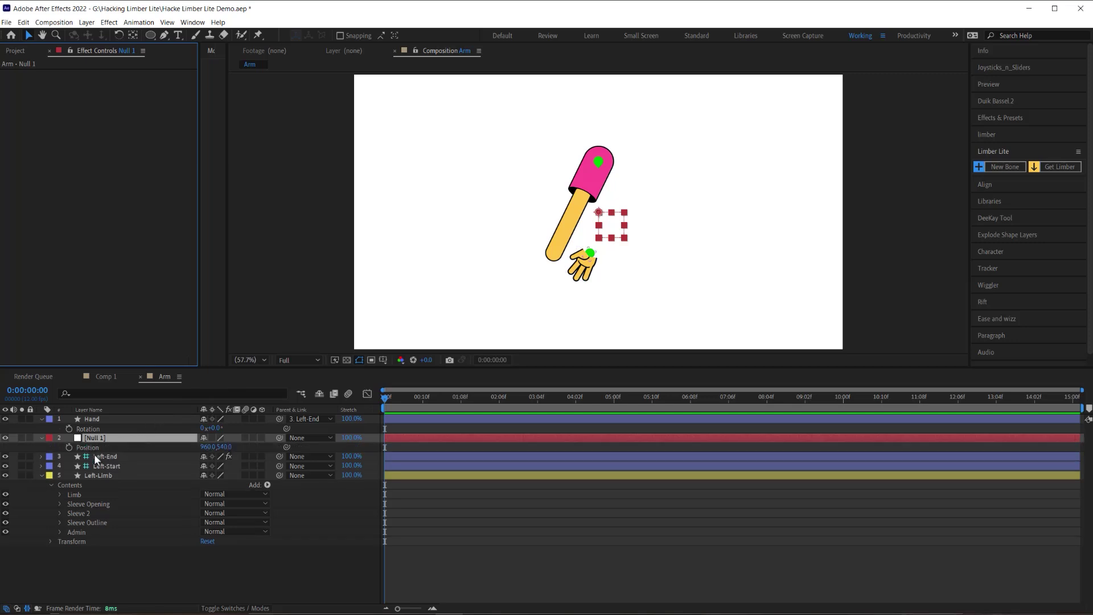
# Expand Left-End > Contents > Admin > p3blend > Transform to expose the p3blend Position.
pyautogui.click(101, 463)
pyautogui.click(110, 458)
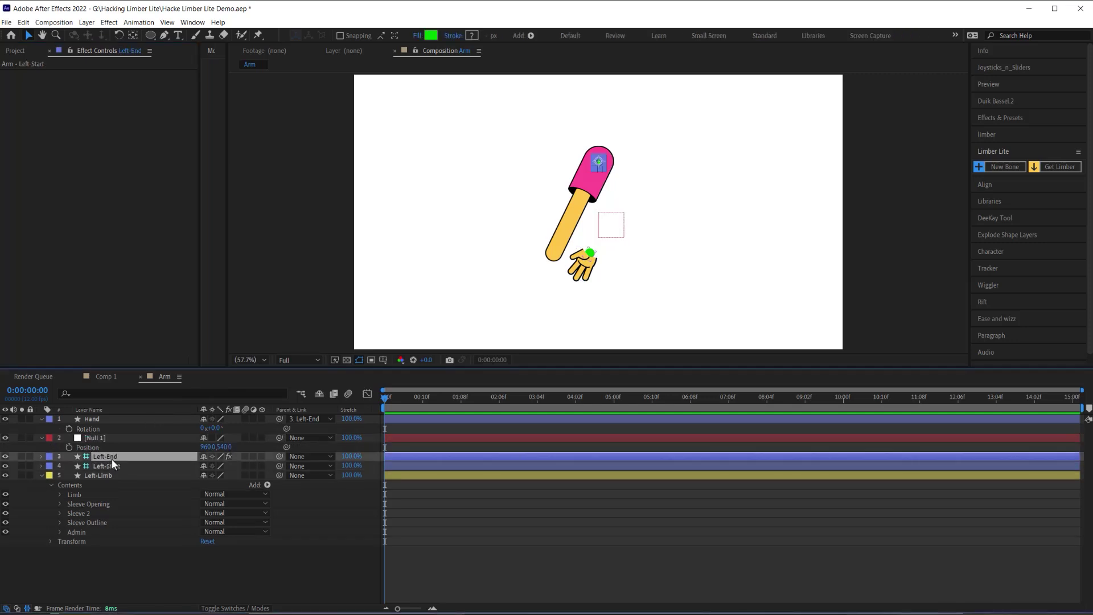
pyautogui.click(41, 456)
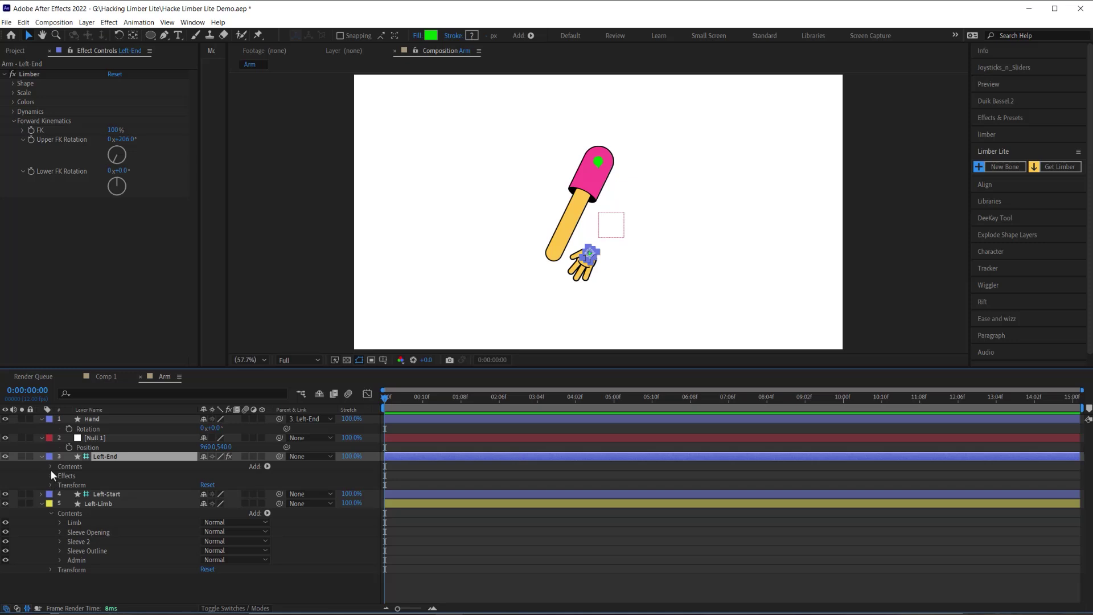
pyautogui.click(51, 466)
pyautogui.click(60, 484)
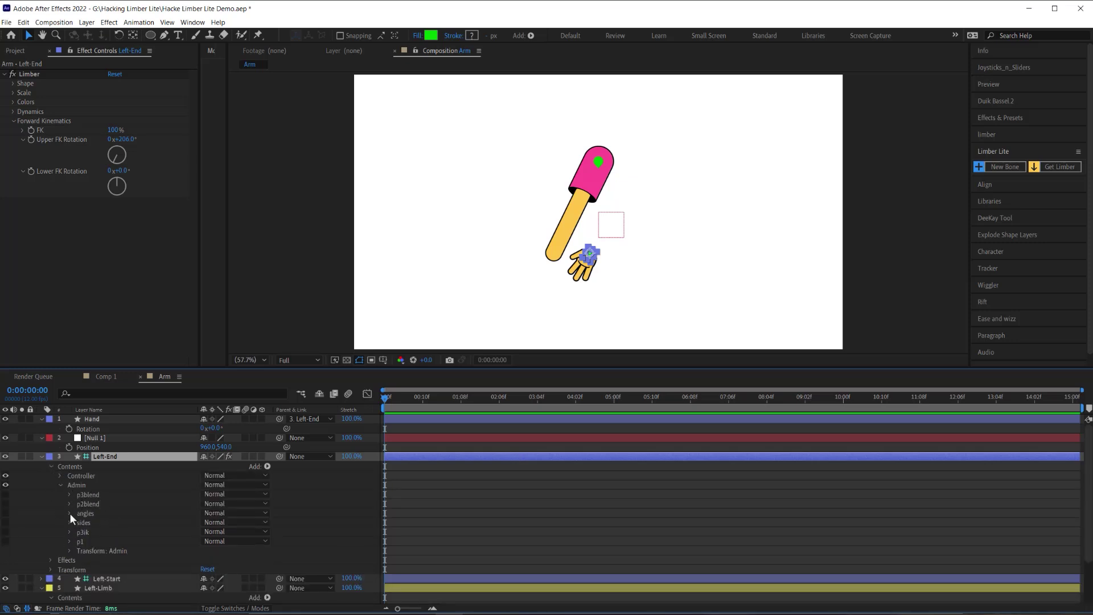
pyautogui.click(69, 494)
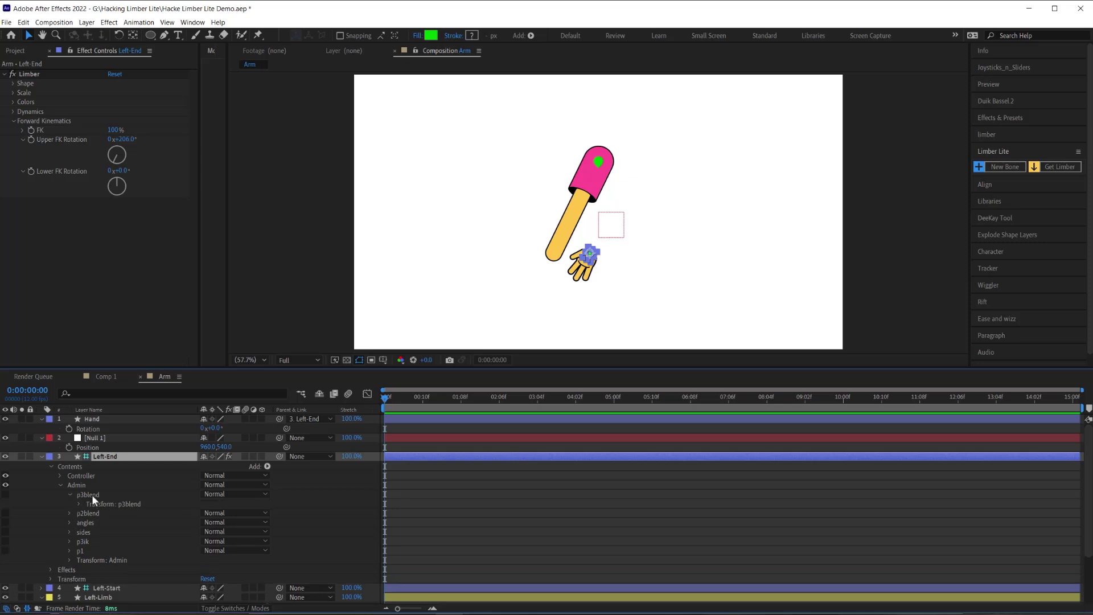
pyautogui.click(86, 494)
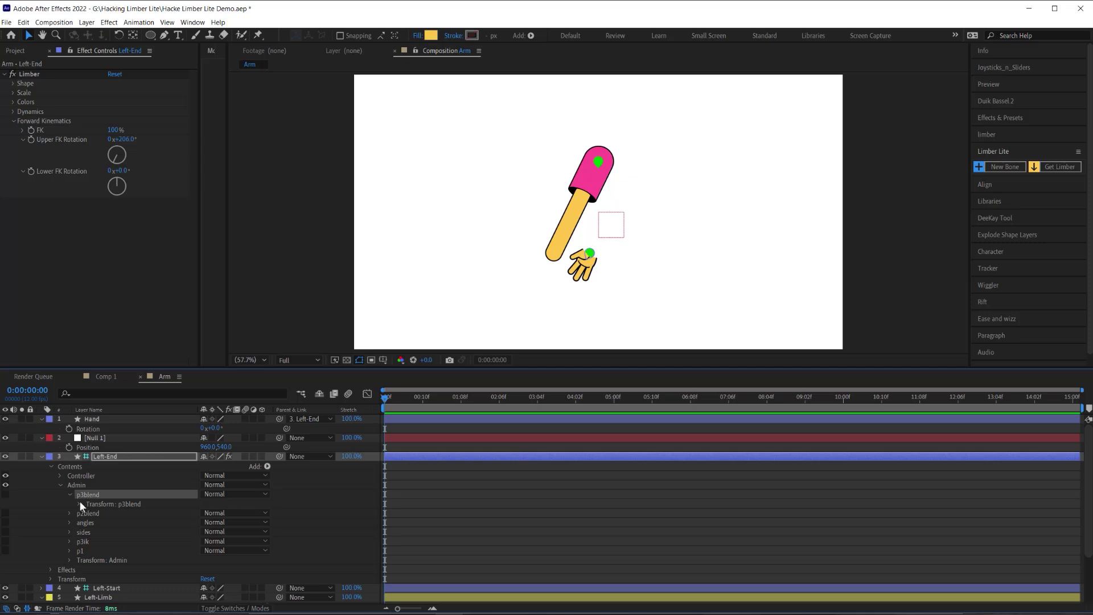
pyautogui.click(79, 504)
pyautogui.click(108, 522)
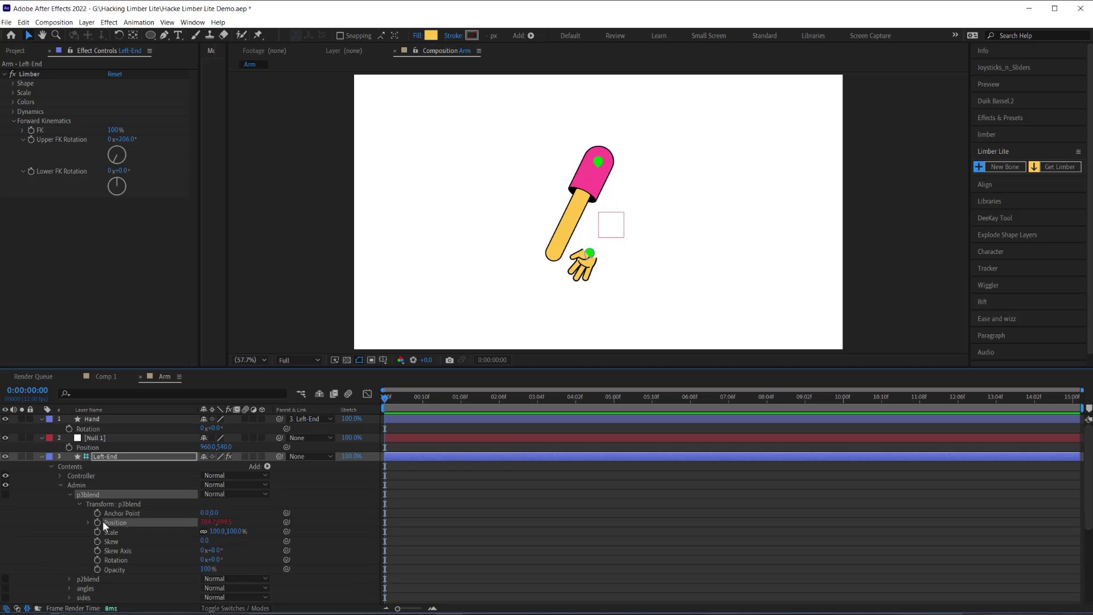
pyautogui.click(89, 447)
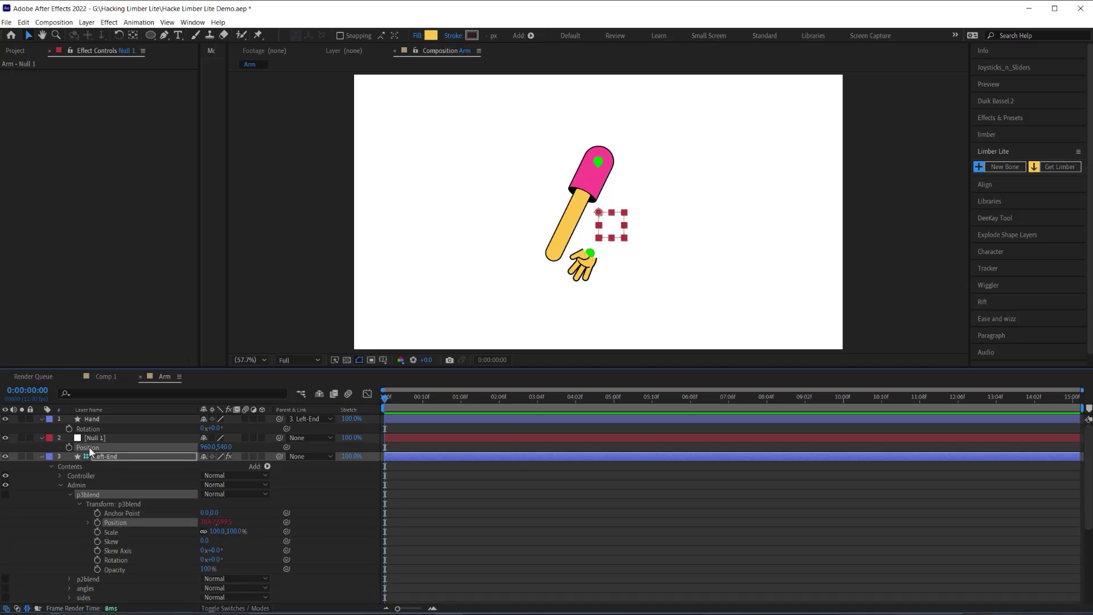
# Link Null 1's Position to p3blend Position, then move the hand to the arm's end and parent it to Null 1.
pyautogui.moveTo(286, 447); pyautogui.dragTo(124, 523)
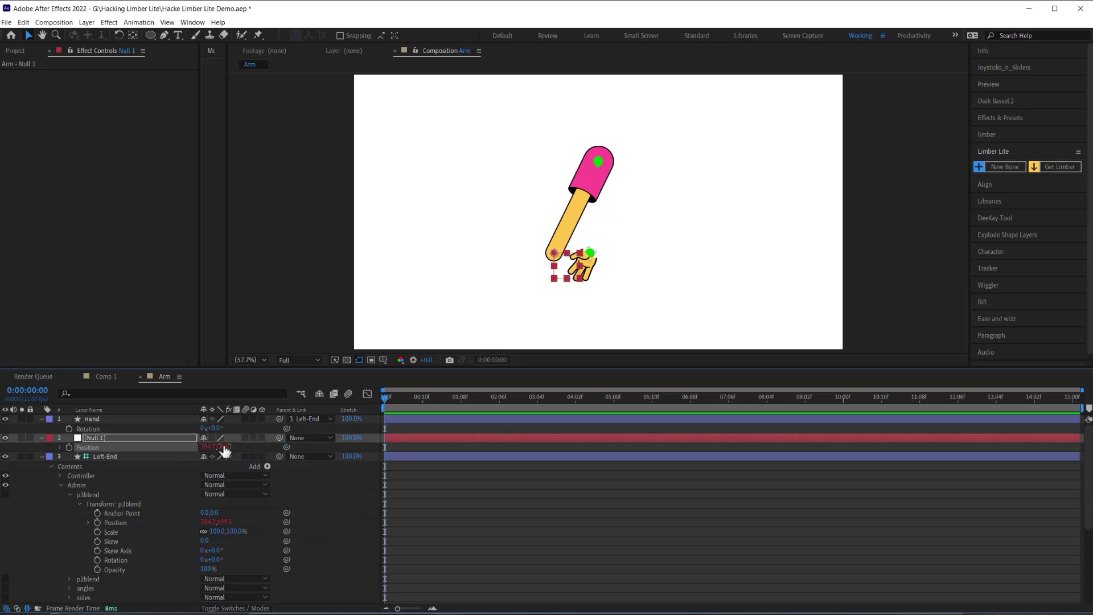
pyautogui.click(126, 419)
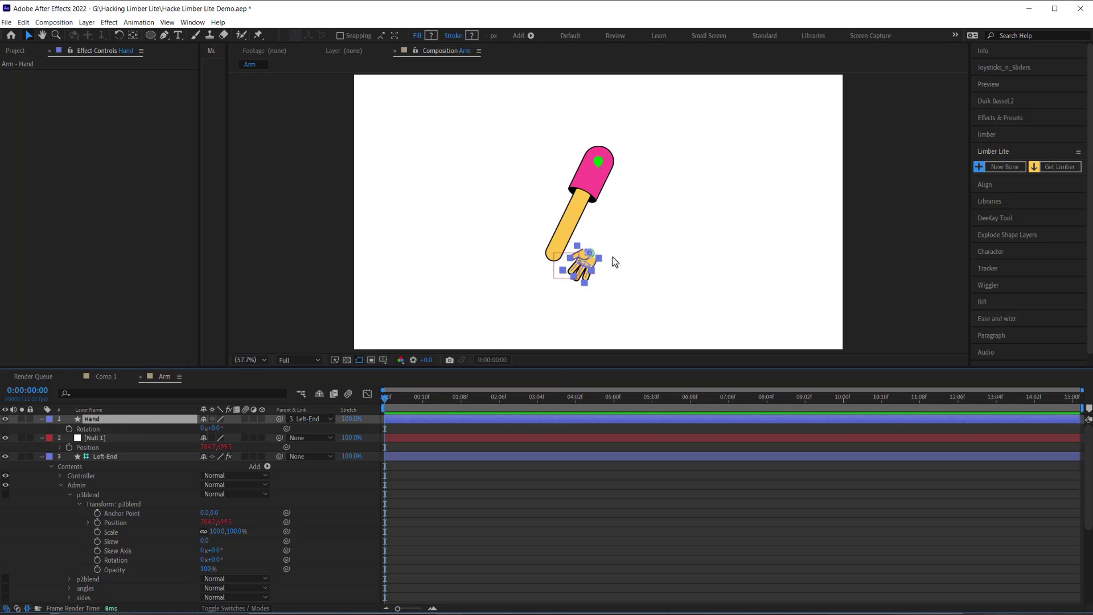
pyautogui.moveTo(591, 257); pyautogui.dragTo(555, 255)
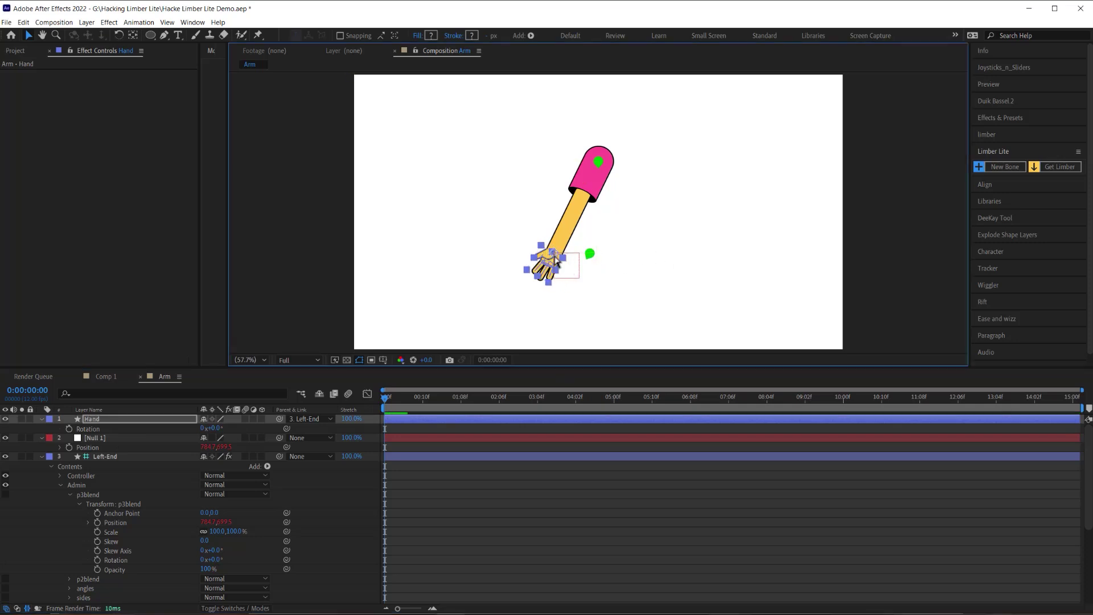
pyautogui.moveTo(279, 418); pyautogui.dragTo(125, 444)
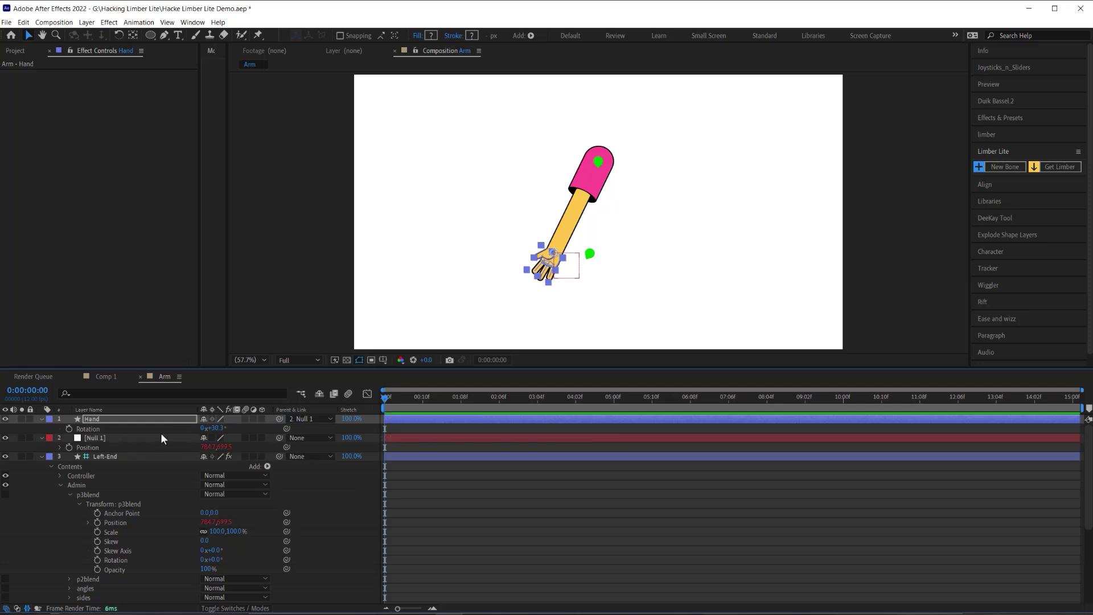
# Test the rig by switching Left-End's limb from FK to IK and back to full FK.
pyautogui.click(107, 457)
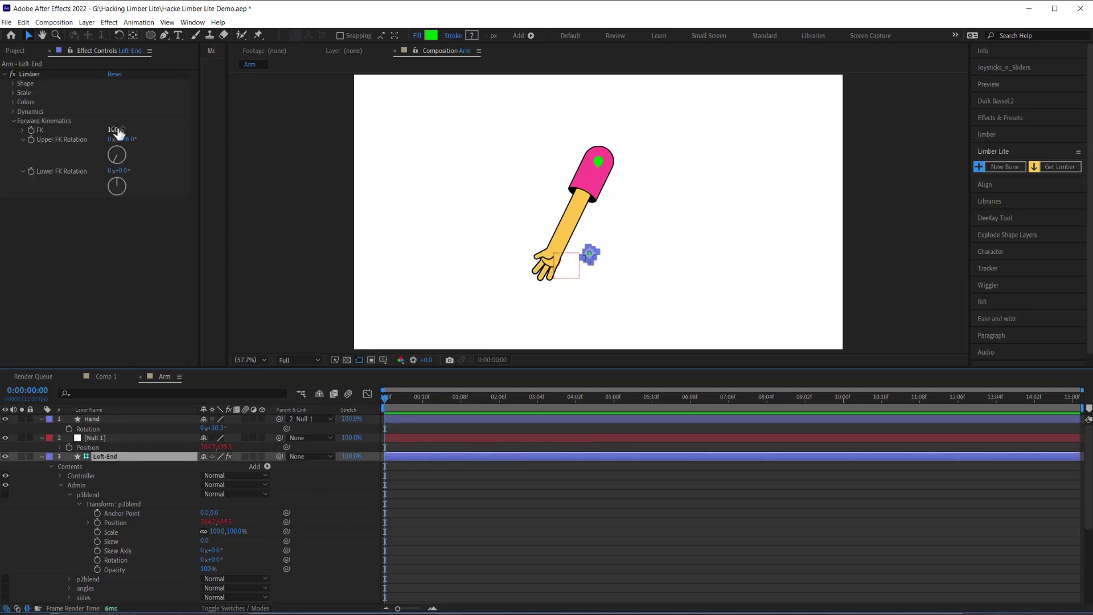
pyautogui.moveTo(118, 132); pyautogui.dragTo(63, 132)
pyautogui.moveTo(589, 255); pyautogui.dragTo(564, 241)
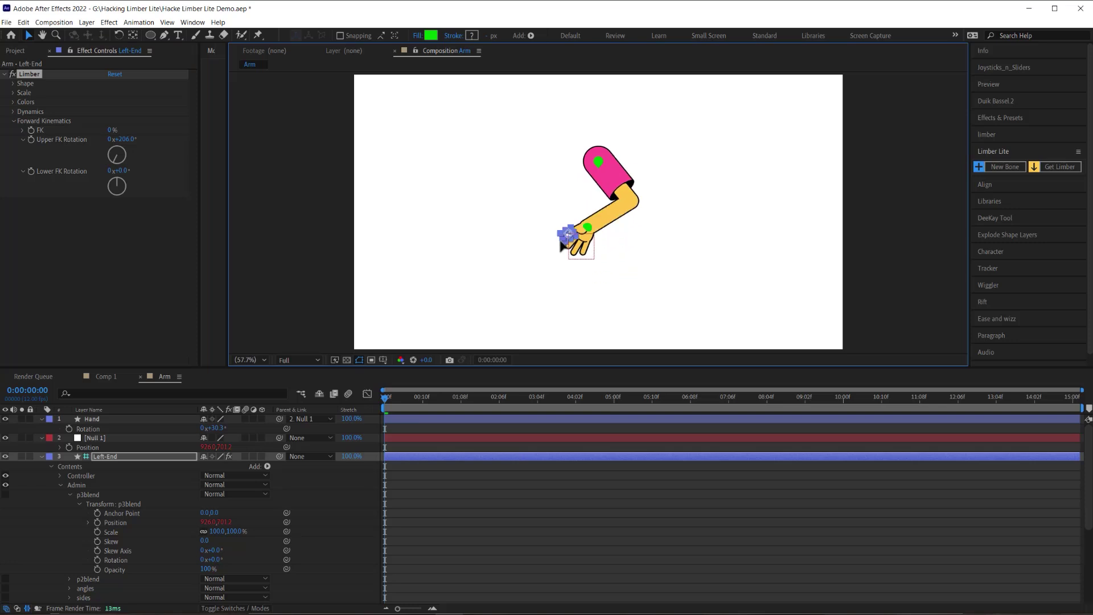
pyautogui.click(111, 128)
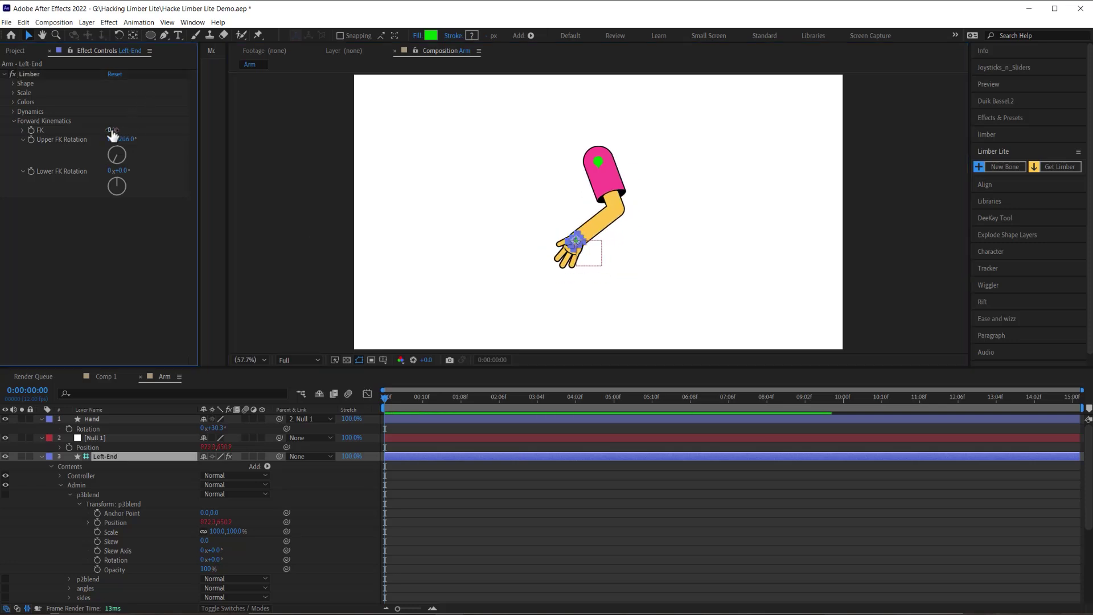
pyautogui.moveTo(111, 129); pyautogui.dragTo(171, 130)
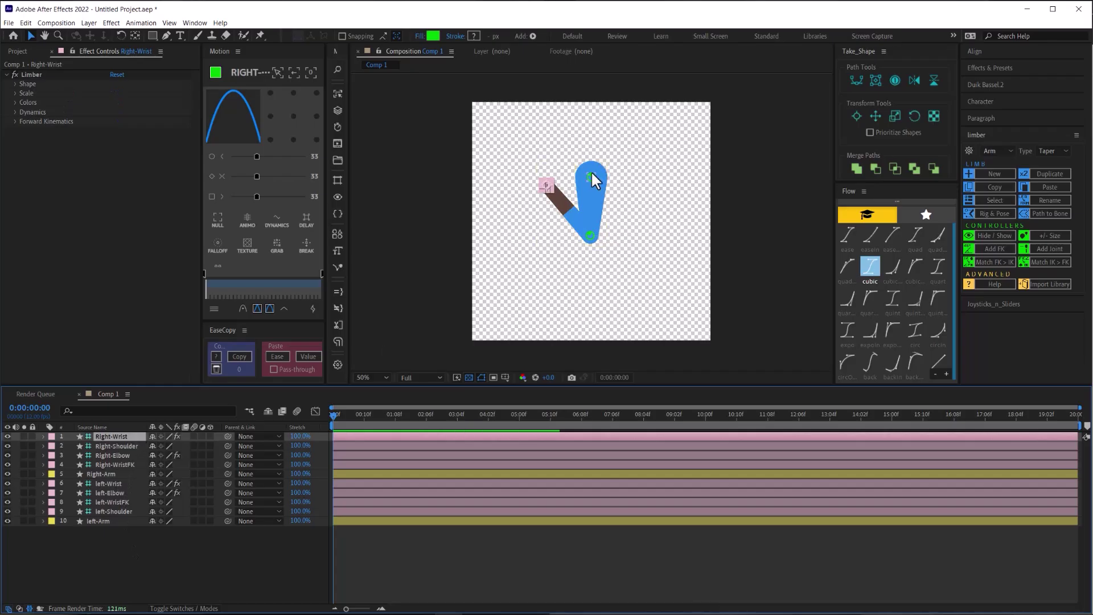
# Bend the arm with the wrist controller, then select the slider background and nudge an eyebrow anchor point.
pyautogui.moveTo(589, 173); pyautogui.dragTo(633, 176)
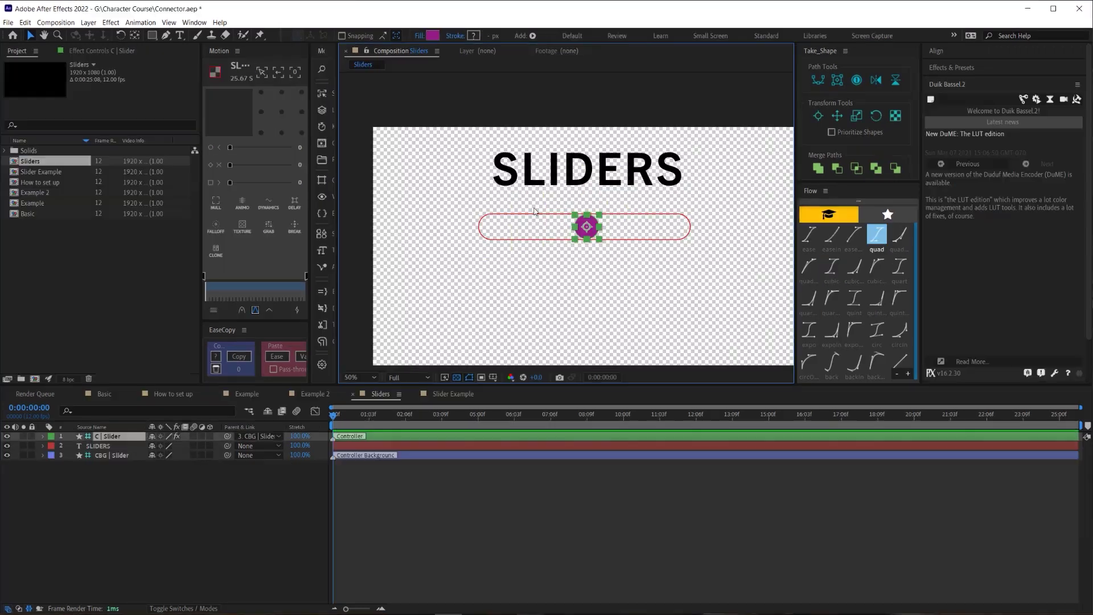
pyautogui.click(521, 229)
pyautogui.moveTo(497, 246); pyautogui.dragTo(498, 230)
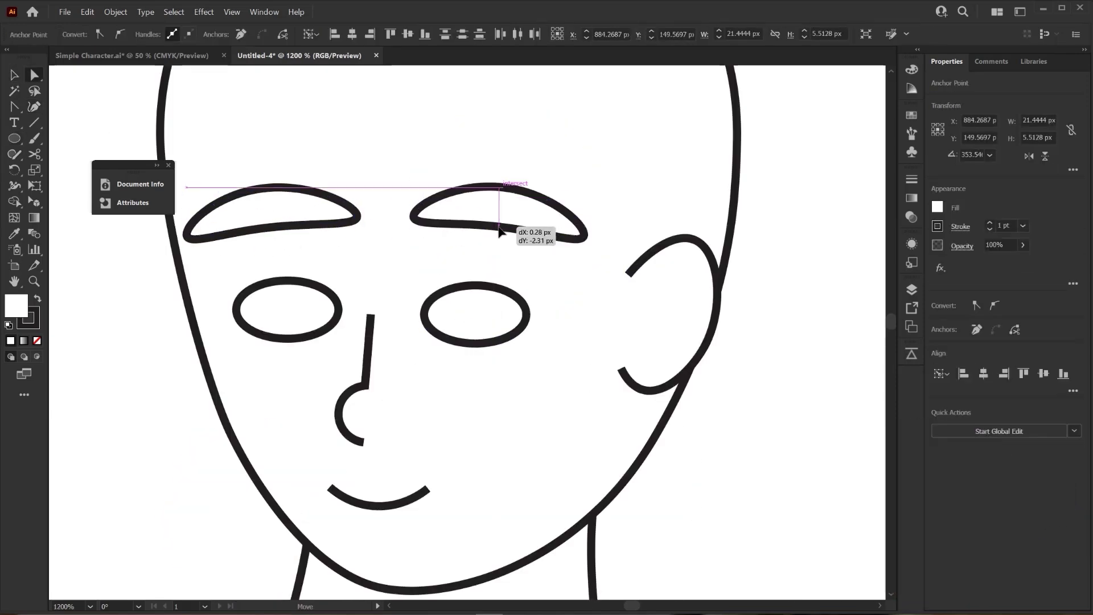